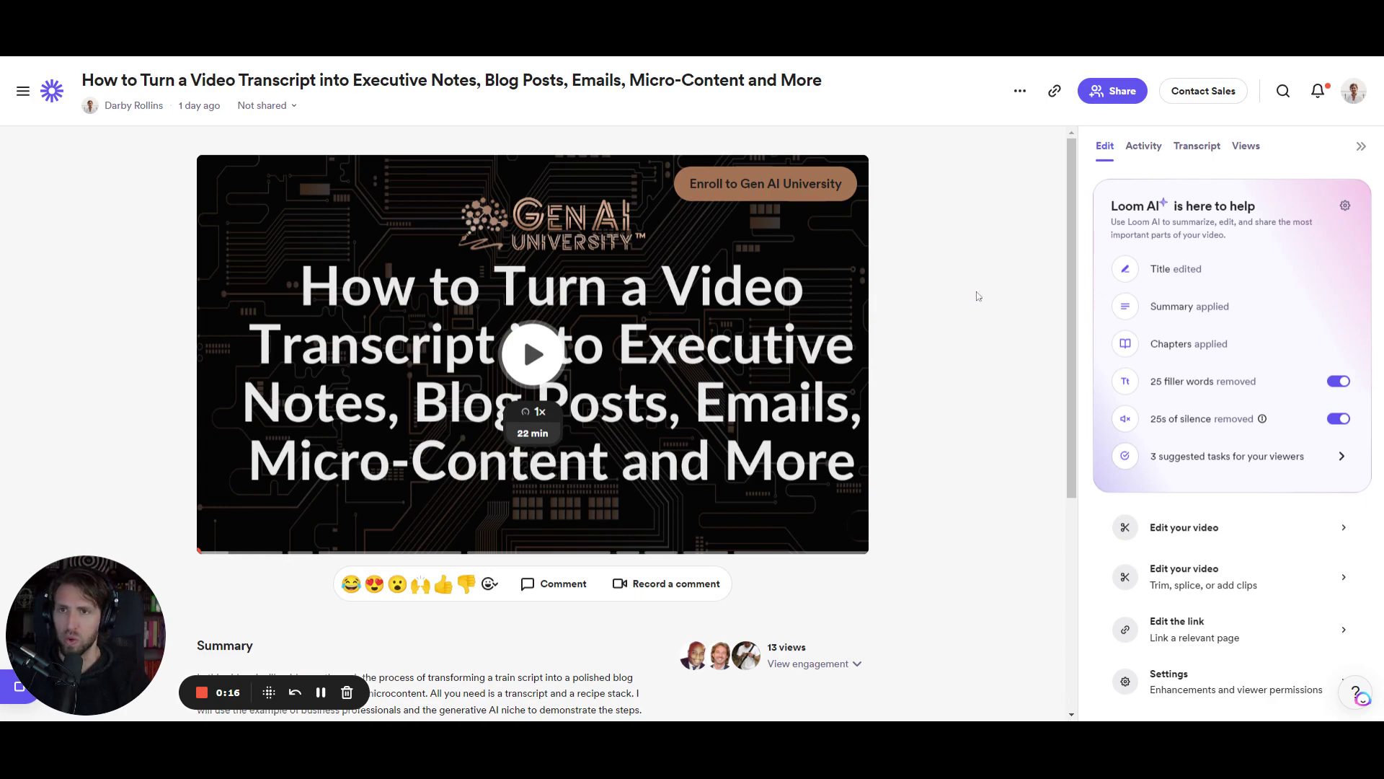
- Check the edited title, then select the whole AI summary text for editing
{"action": "mouse_move", "coordinate": [1167, 273]}
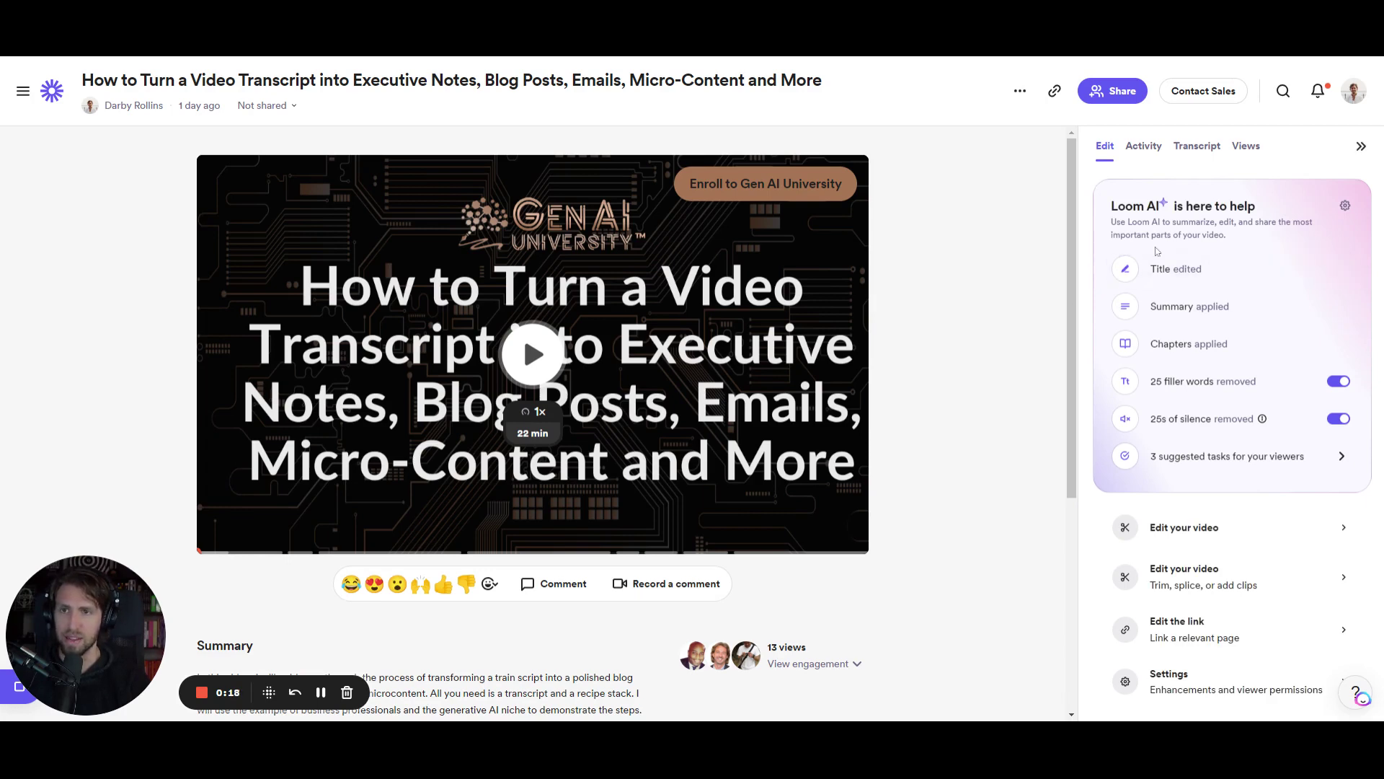
{"action": "left_click", "coordinate": [1335, 268]}
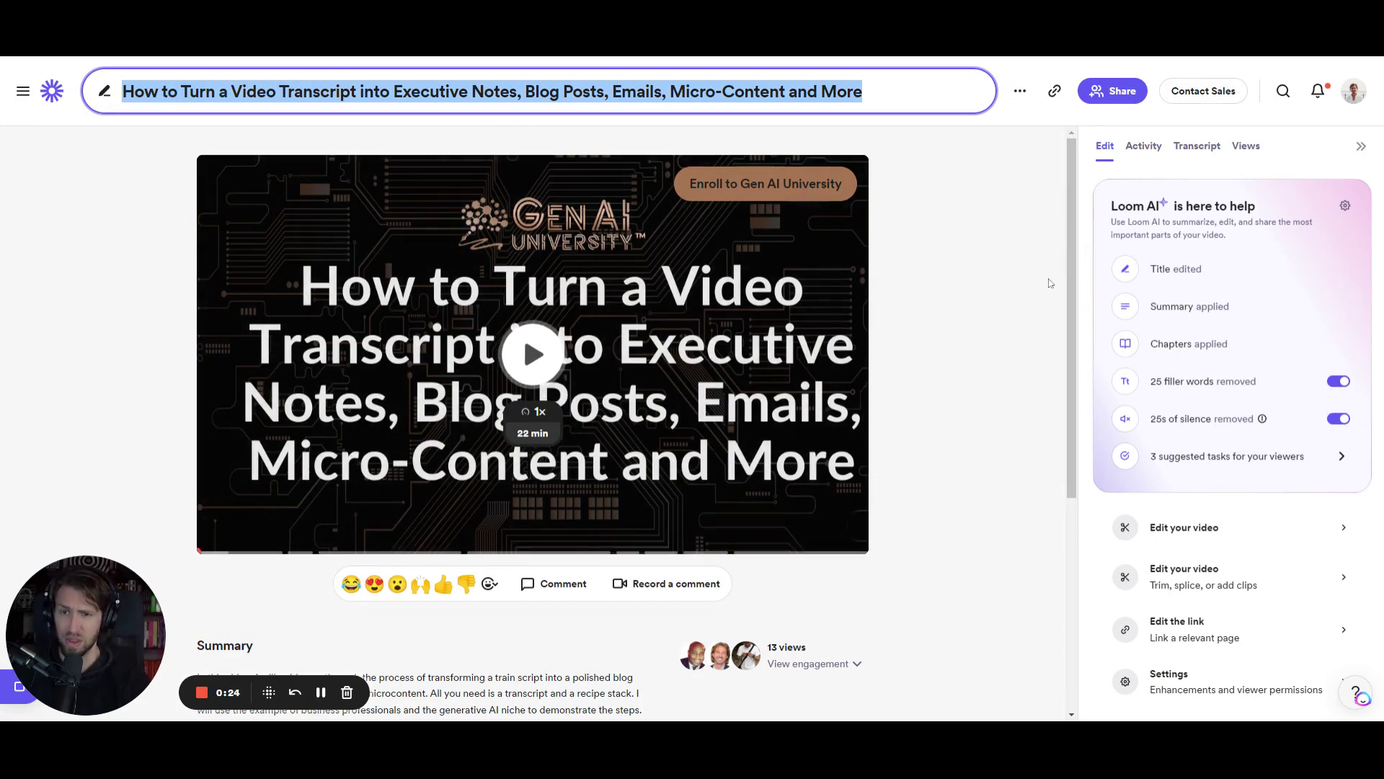
{"action": "scroll", "coordinate": [1049, 283], "scroll_direction": "down", "scroll_amount": 3}
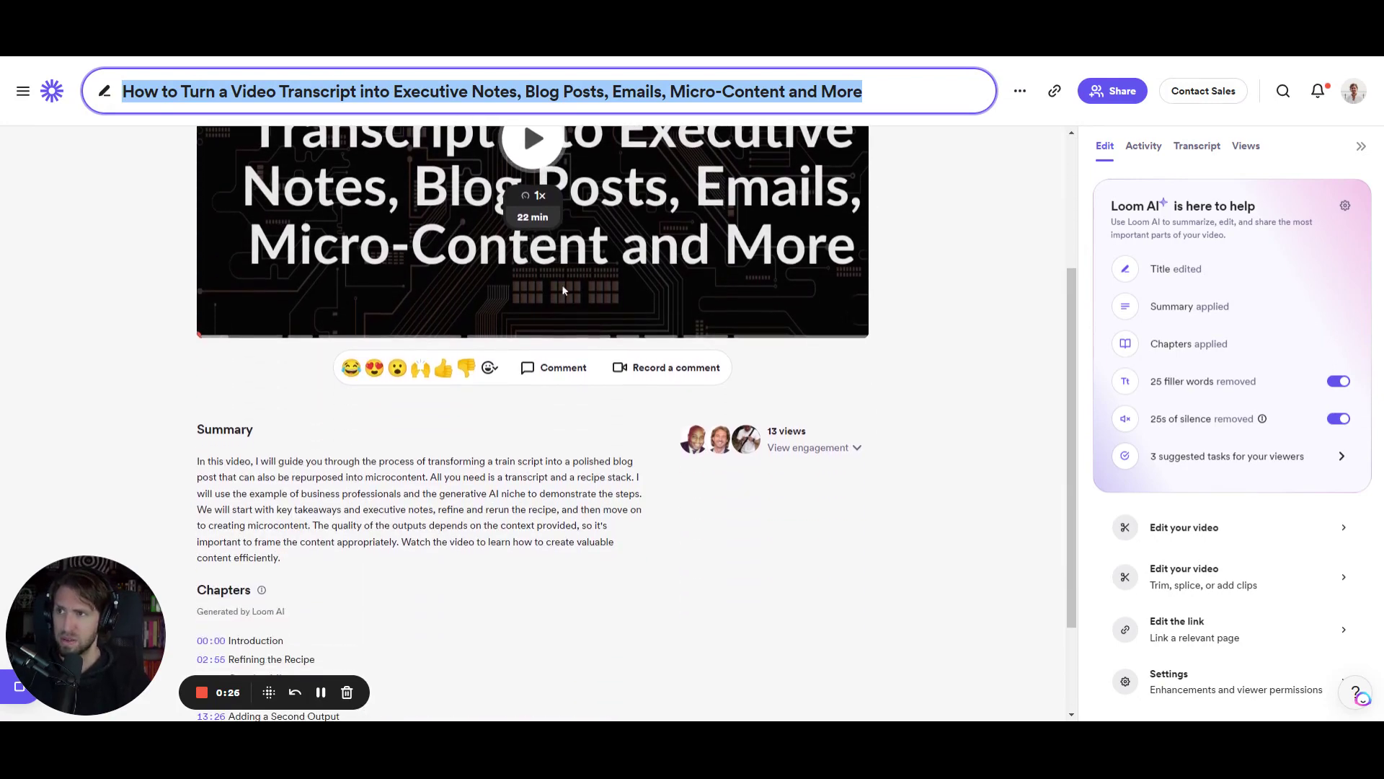
{"action": "scroll", "coordinate": [534, 418], "scroll_direction": "down", "scroll_amount": 1}
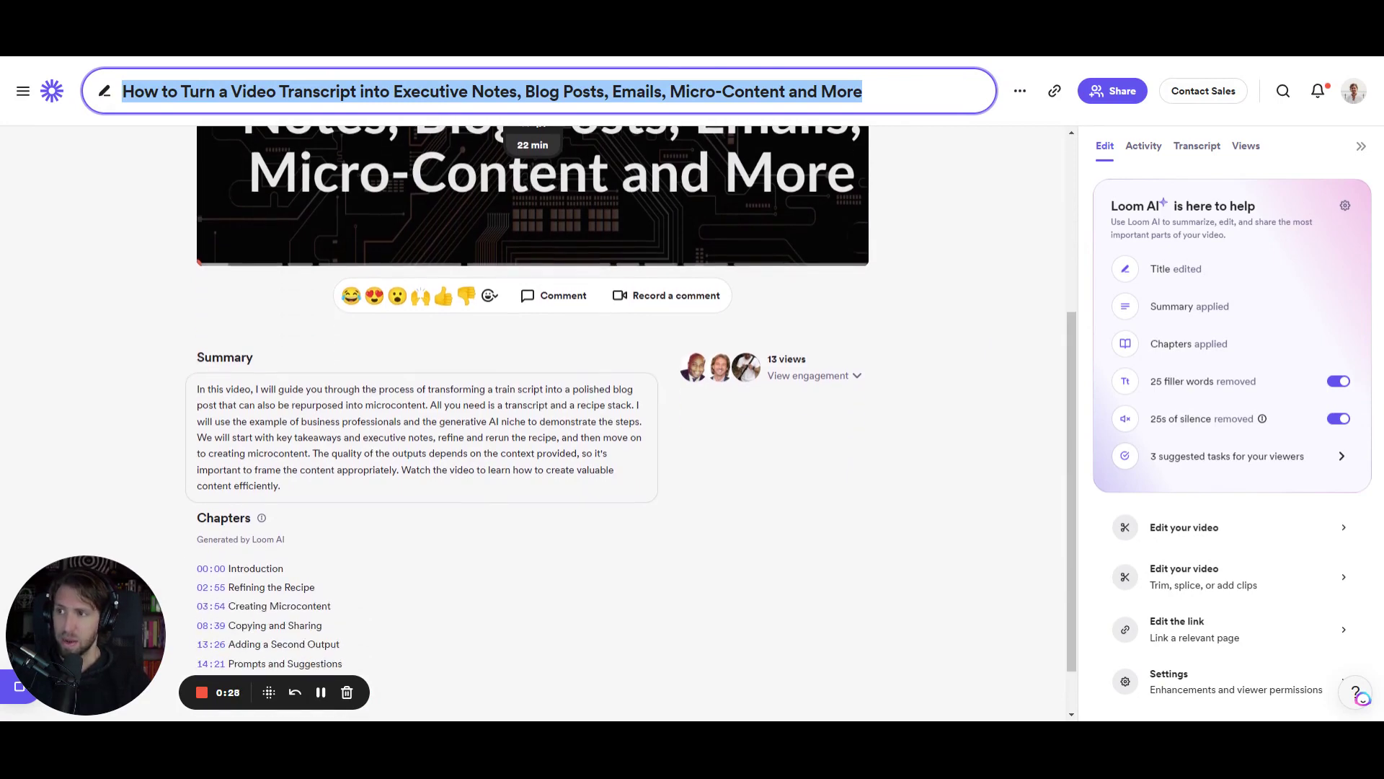
{"action": "left_click_drag", "start_coordinate": [197, 390], "coordinate": [281, 486]}
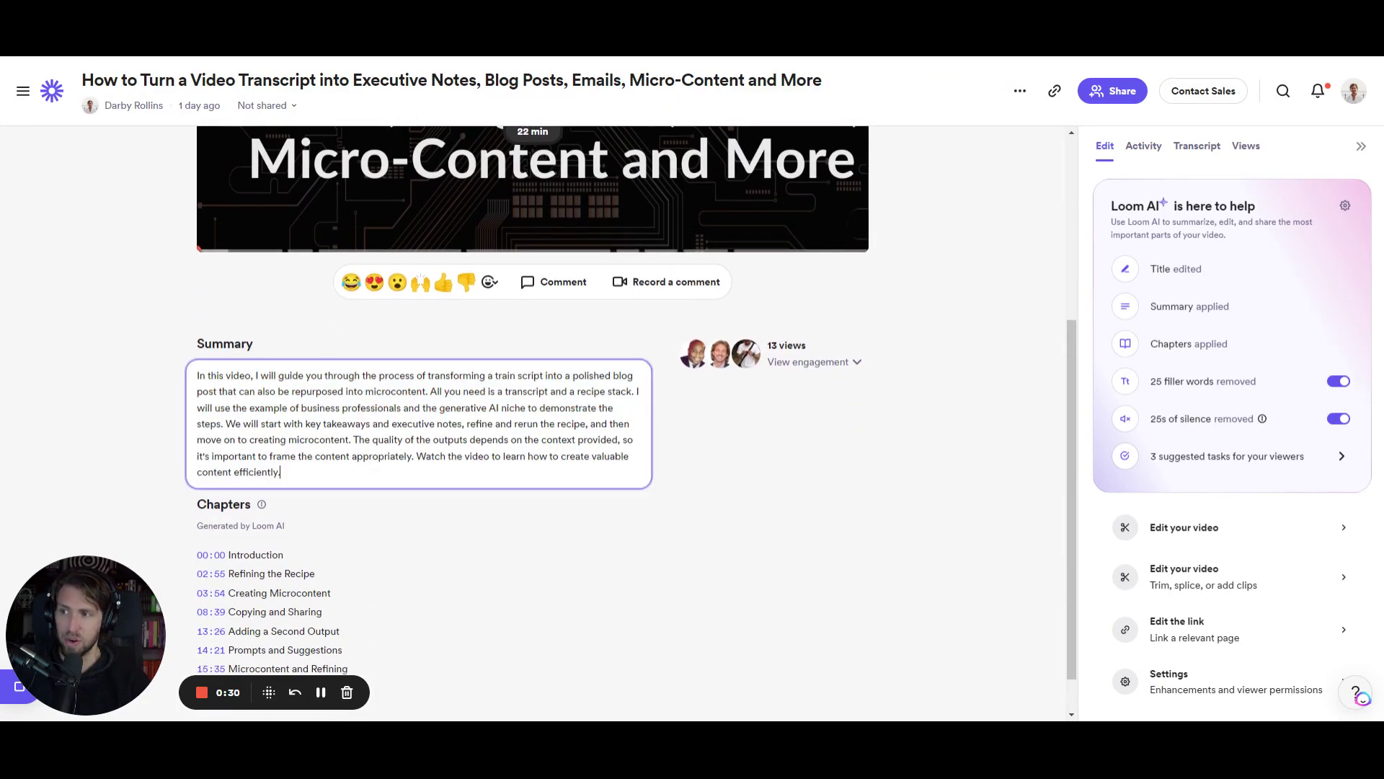
{"action": "scroll", "coordinate": [260, 457], "scroll_direction": "down", "scroll_amount": 1}
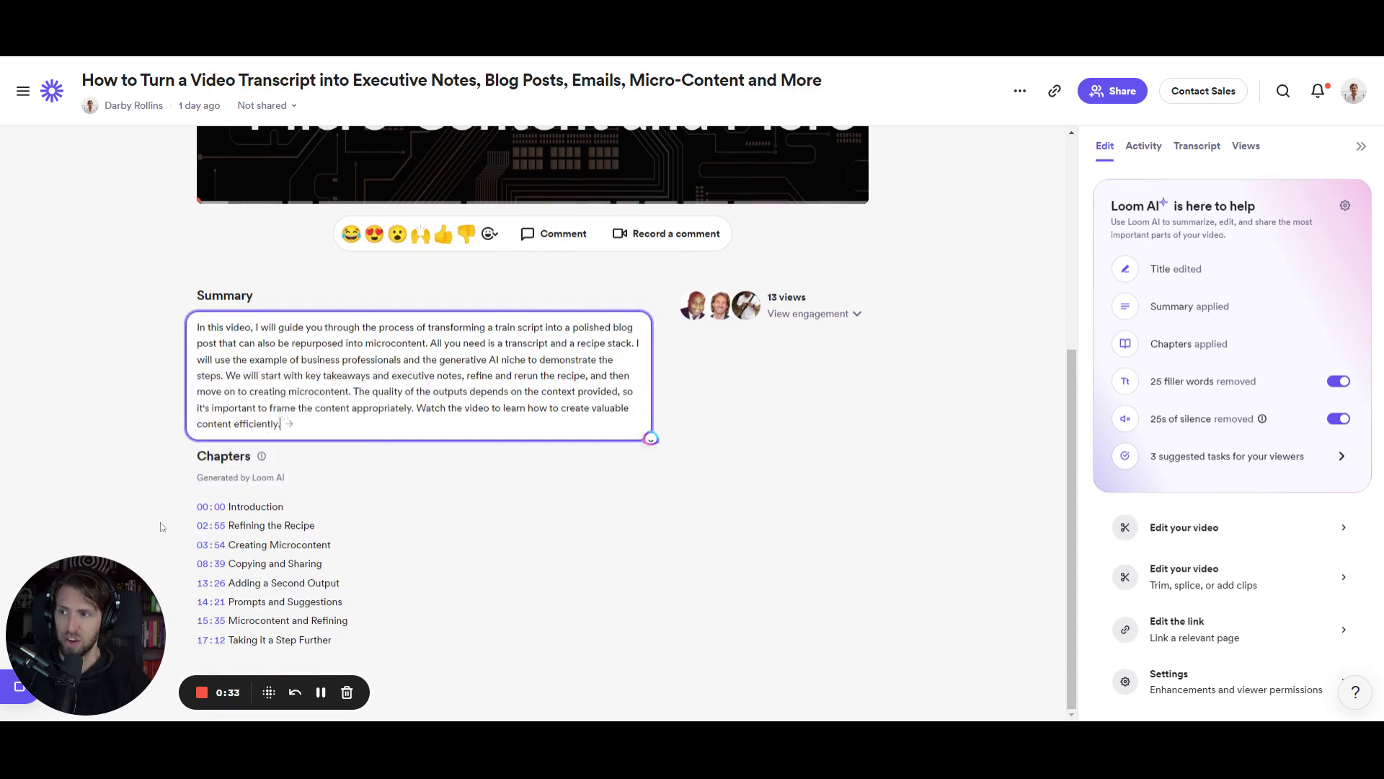
- Jump through the 02:55, 03:54 and 13:26 chapters and pause at 13:32 in Adding a Second Output
{"action": "mouse_move", "coordinate": [209, 513]}
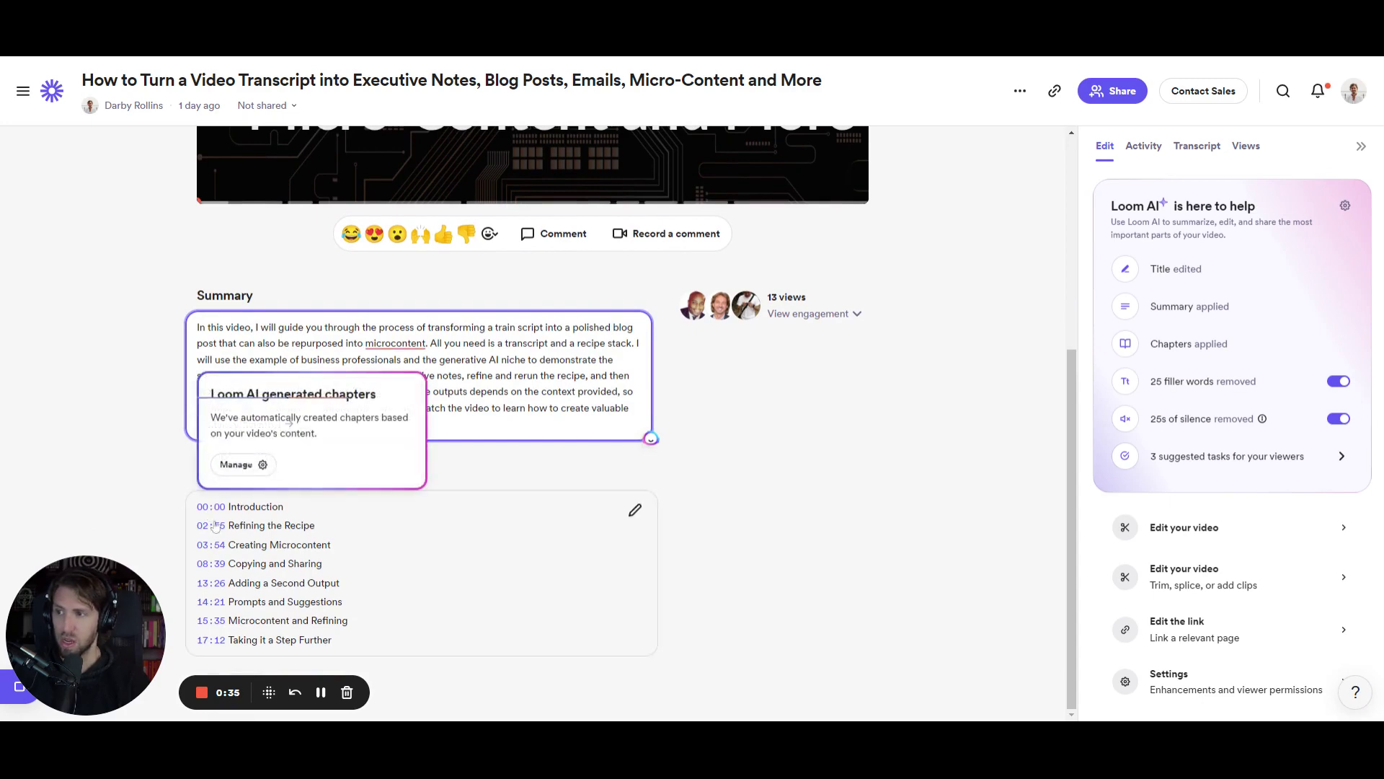
{"action": "left_click", "coordinate": [215, 526]}
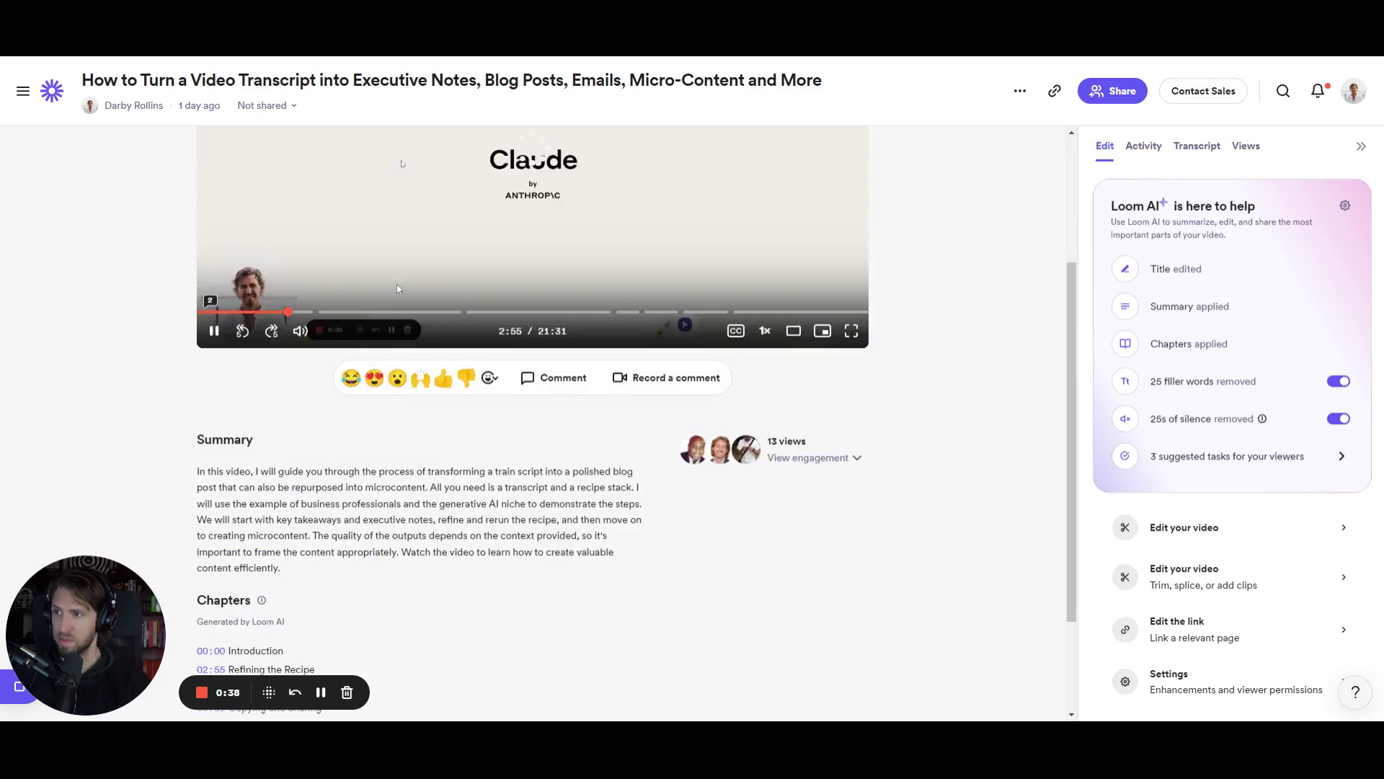
{"action": "scroll", "coordinate": [396, 288], "scroll_direction": "down", "scroll_amount": 3}
{"action": "mouse_move", "coordinate": [218, 548]}
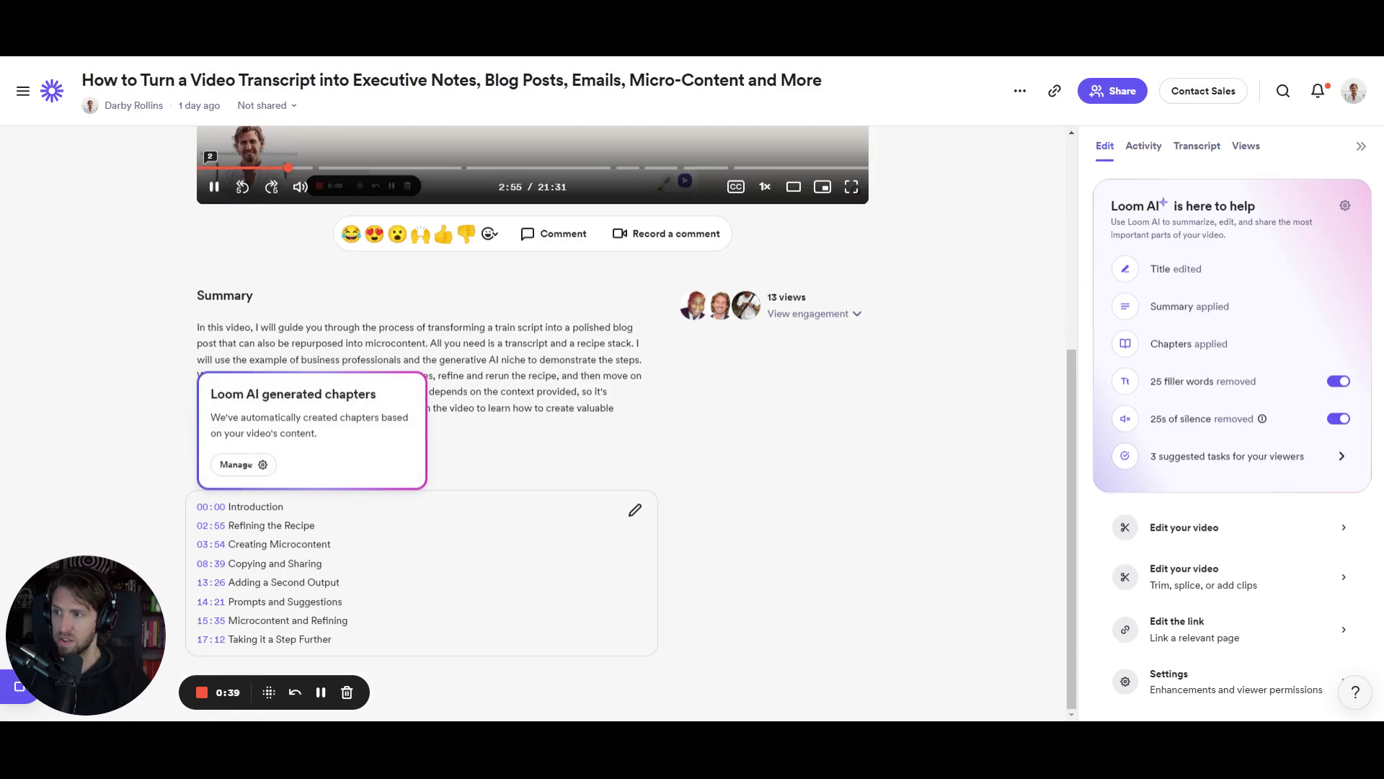
{"action": "left_click", "coordinate": [213, 547]}
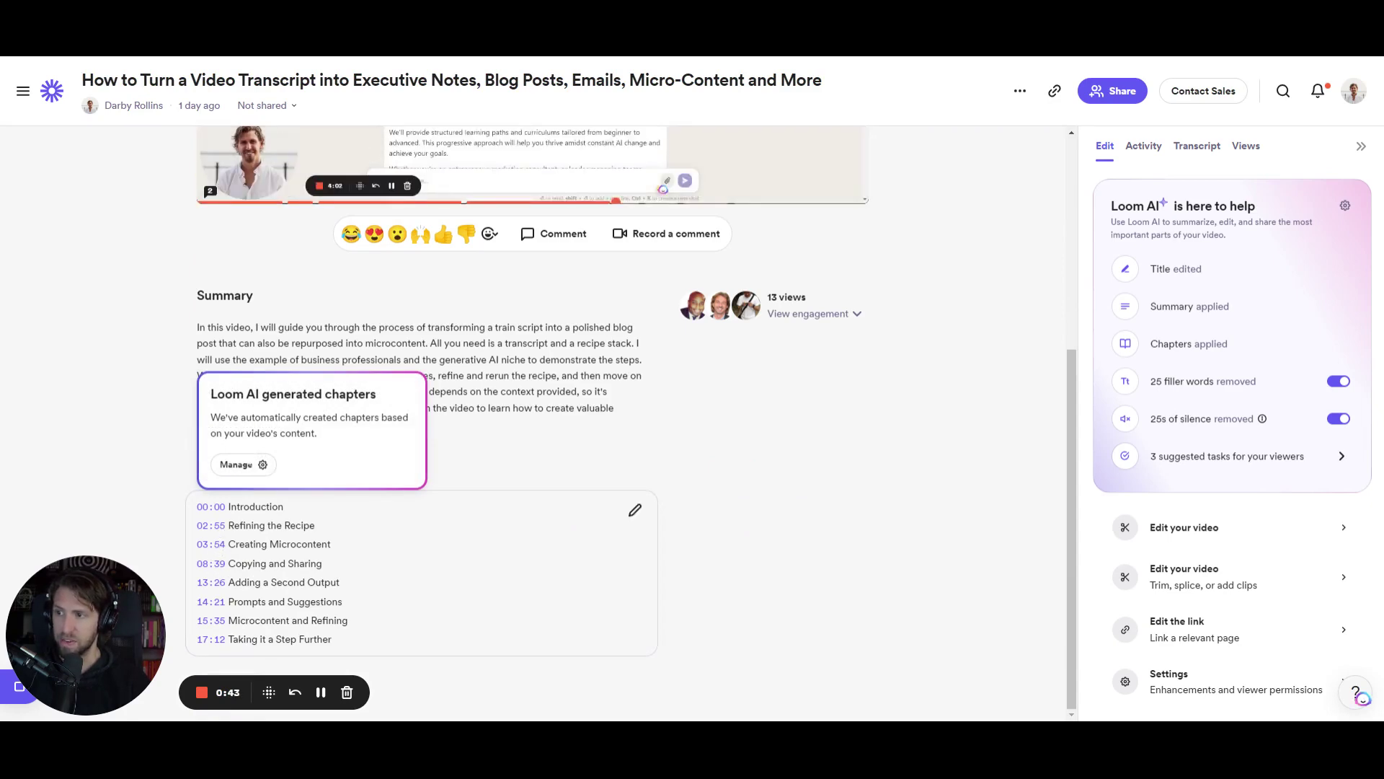
{"action": "left_click", "coordinate": [211, 582]}
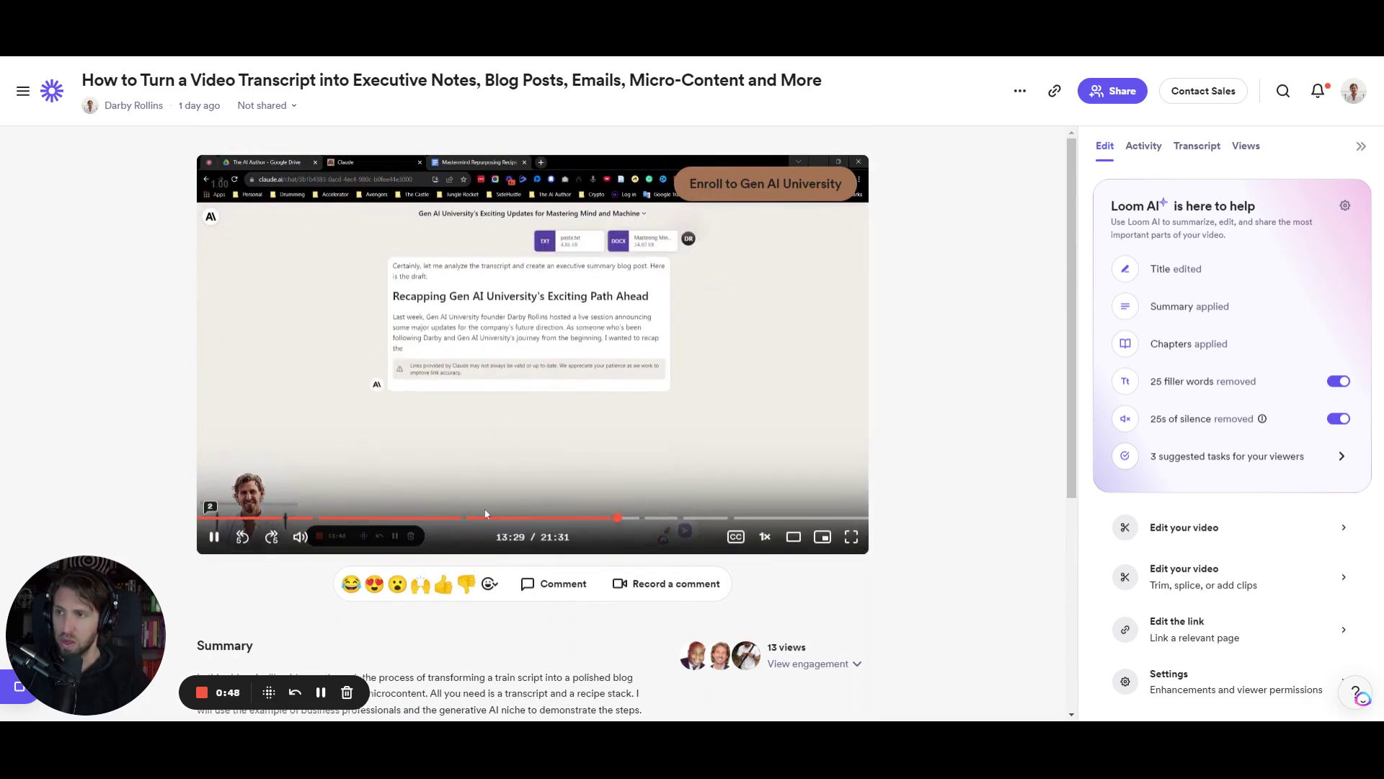
{"action": "left_click", "coordinate": [725, 386]}
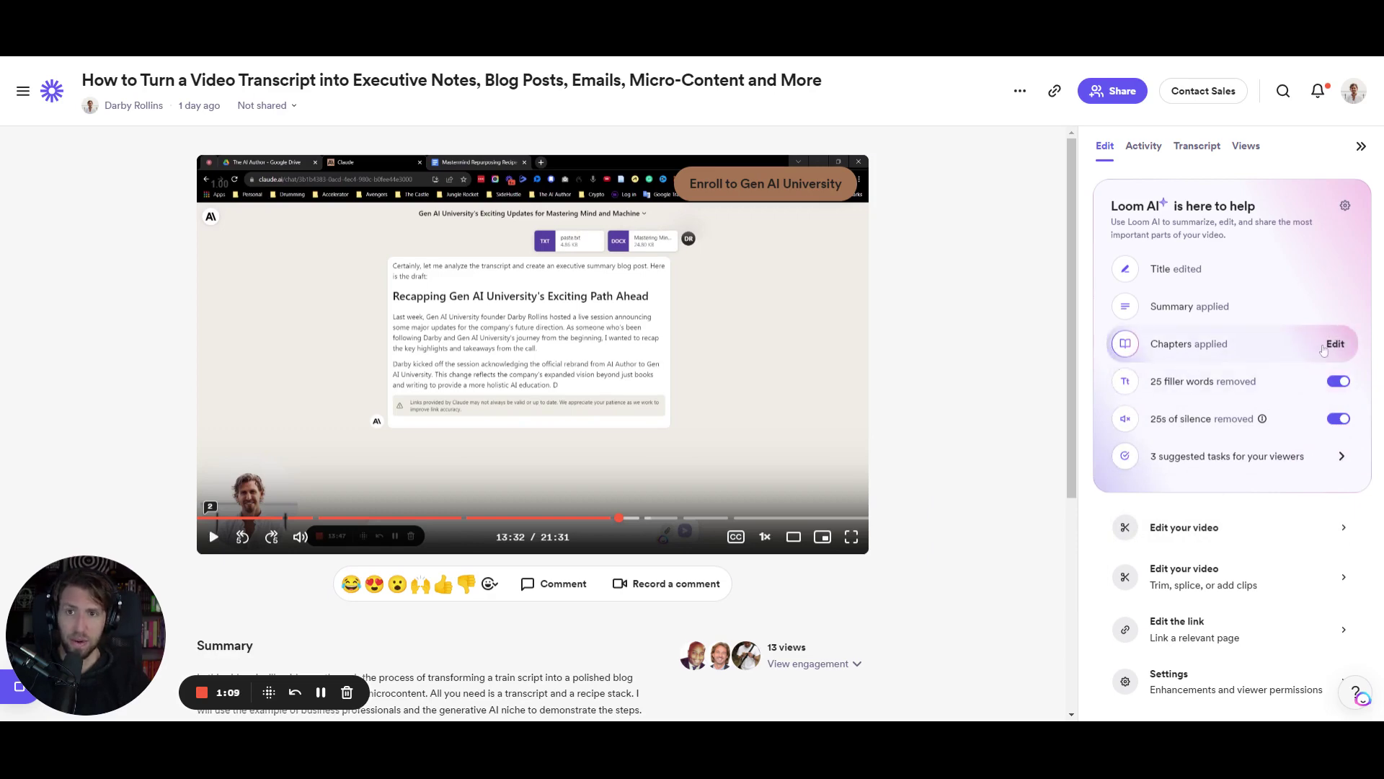
- Open the chapters and summary for editing, then the 'Enroll to Gen AI University' link button settings
{"action": "left_click", "coordinate": [1332, 345]}
{"action": "left_click", "coordinate": [1325, 309]}
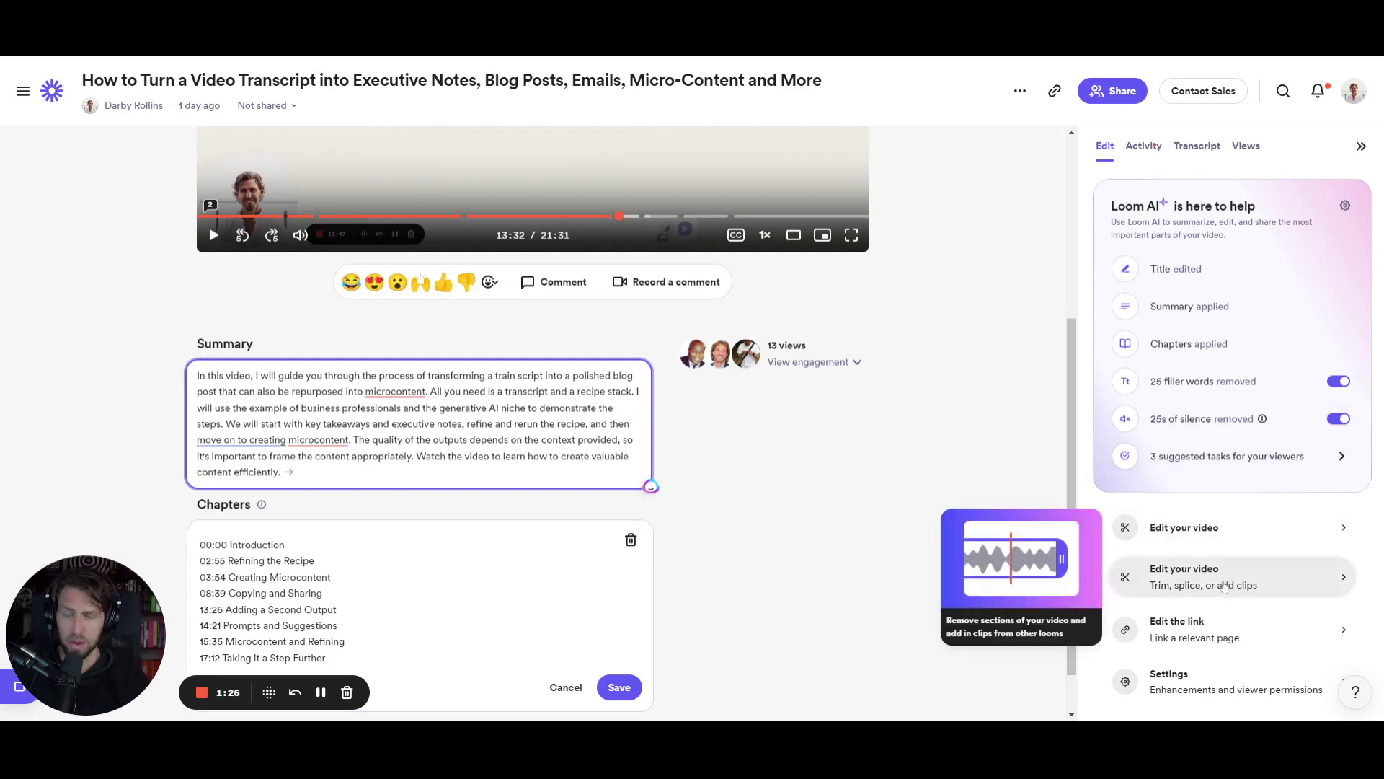
{"action": "left_click", "coordinate": [1217, 627]}
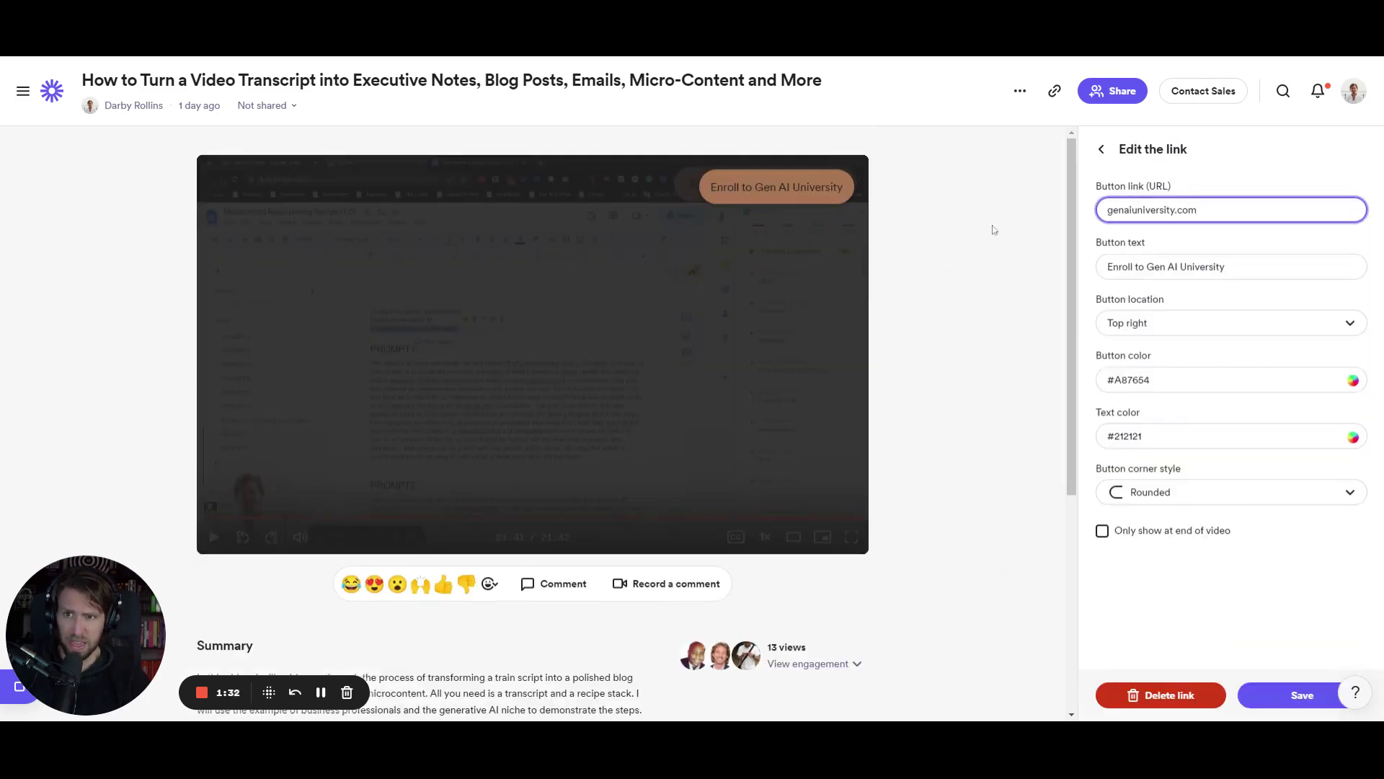
- Leave the link button's text, URL and colours unchanged and open the trim editor
{"action": "left_click", "coordinate": [1147, 267]}
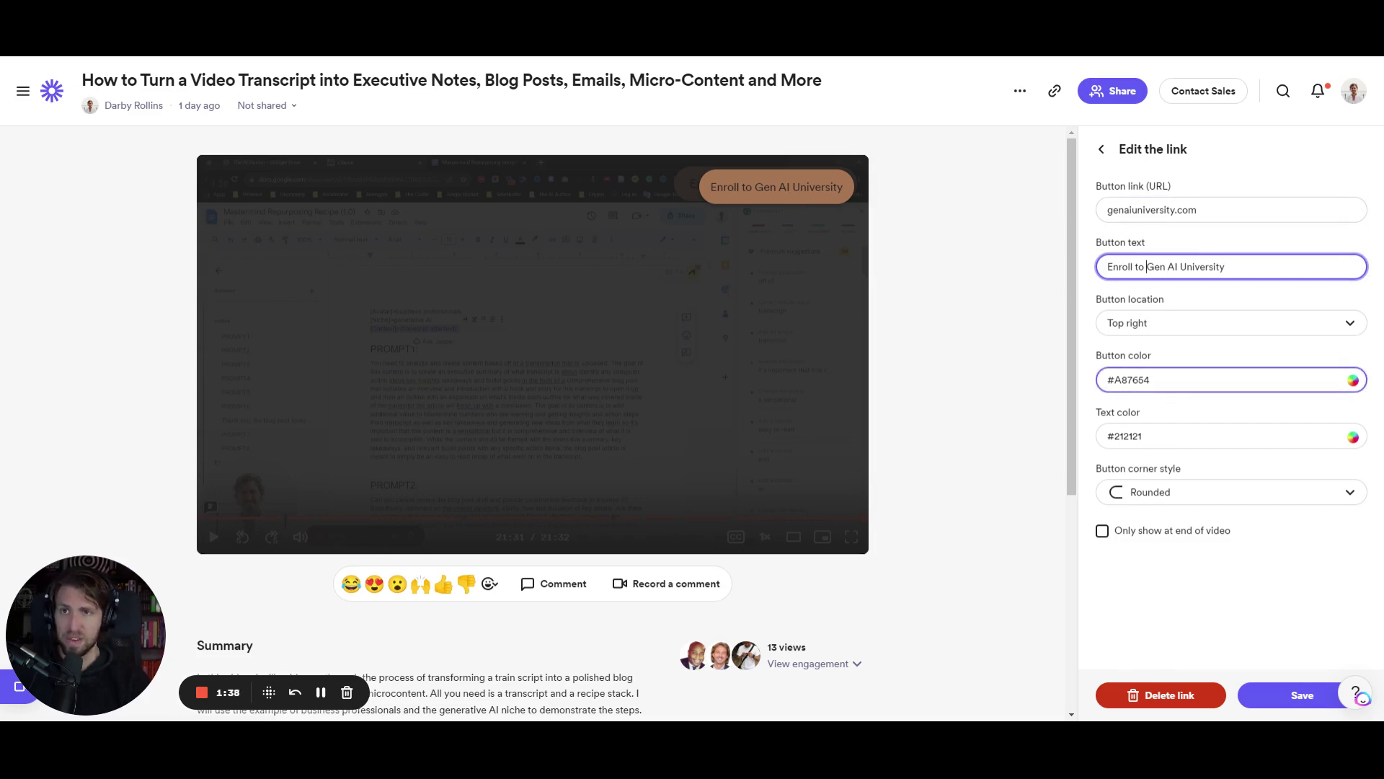
{"action": "left_click", "coordinate": [1077, 281]}
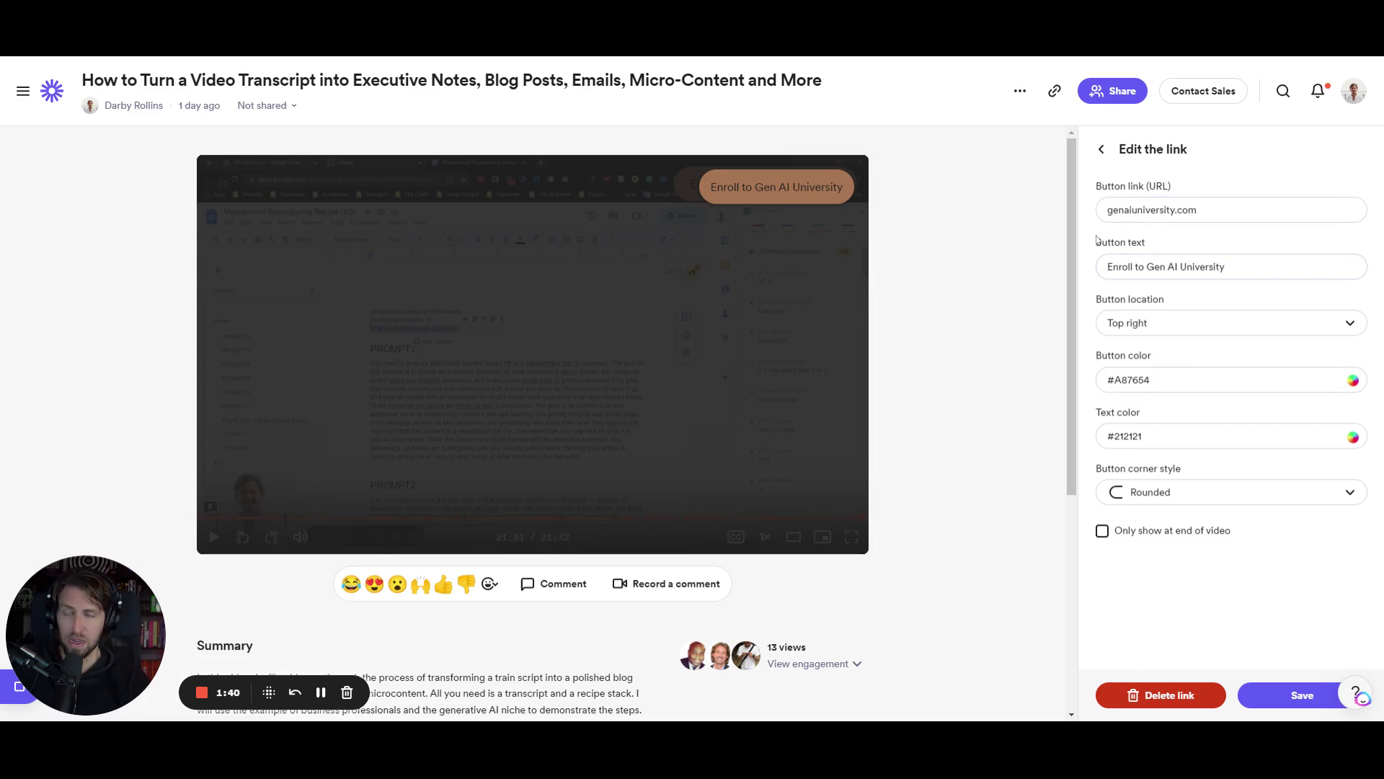
{"action": "left_click", "coordinate": [1103, 150]}
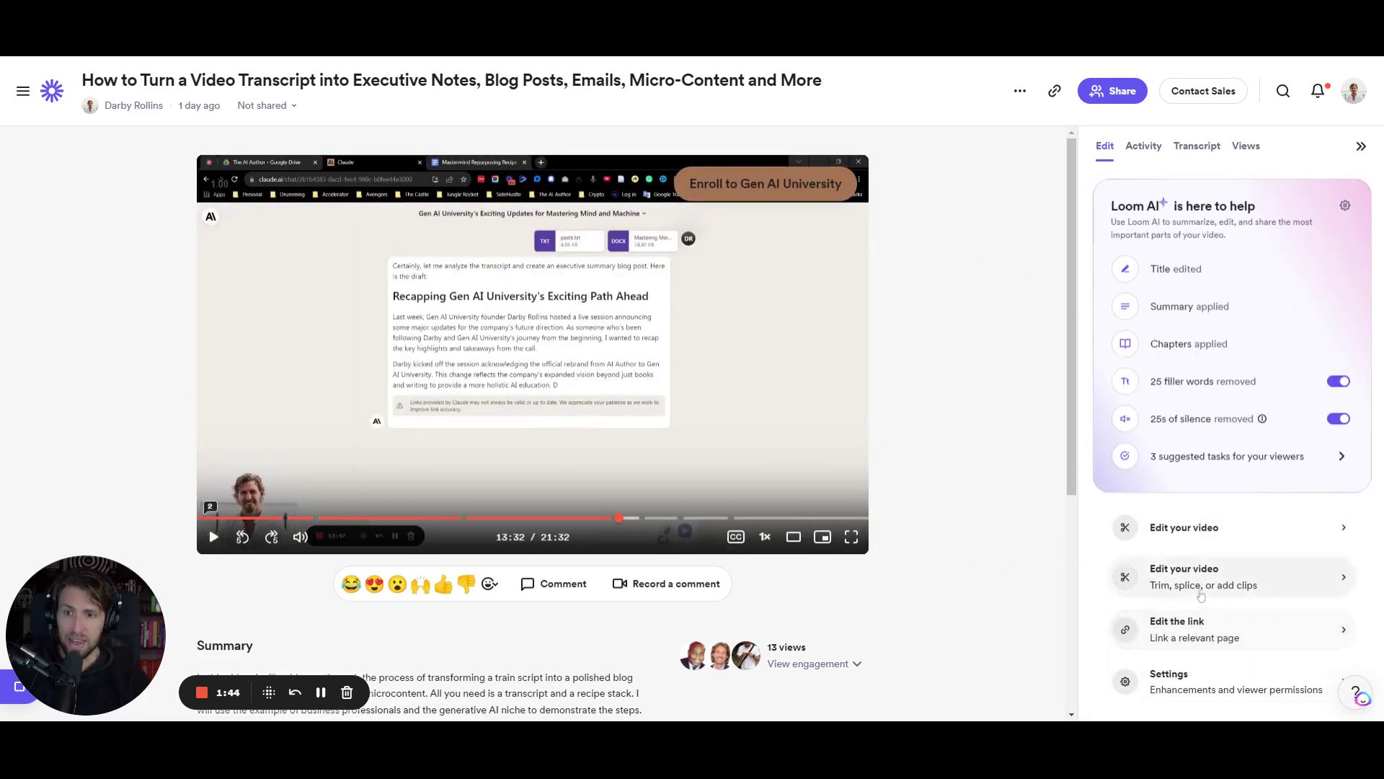
{"action": "left_click", "coordinate": [1201, 584]}
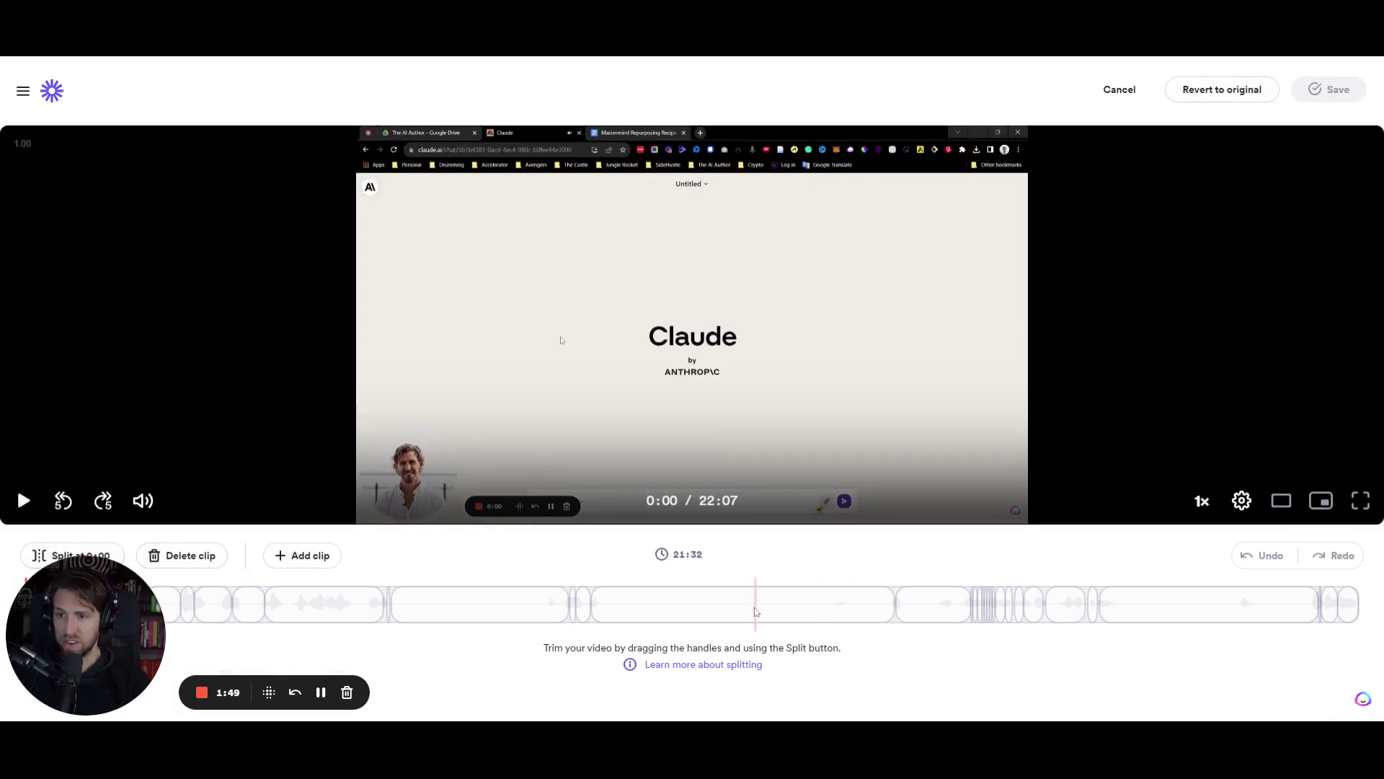
- Split the clip at 11:10 and 12:53 and delete the middle piece, cutting the length to 19:48
{"action": "left_click", "coordinate": [701, 600]}
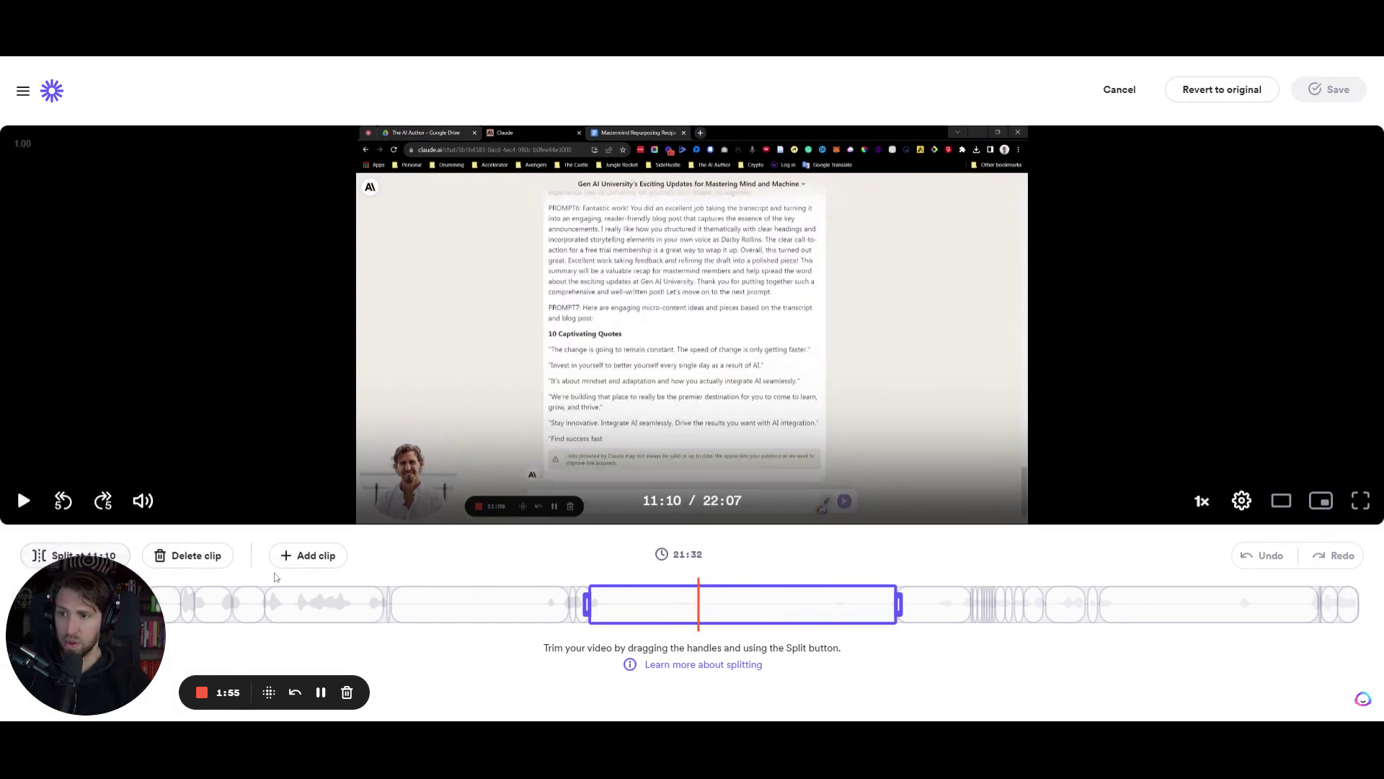
{"action": "left_click_drag", "start_coordinate": [60, 636], "coordinate": [1273, 636]}
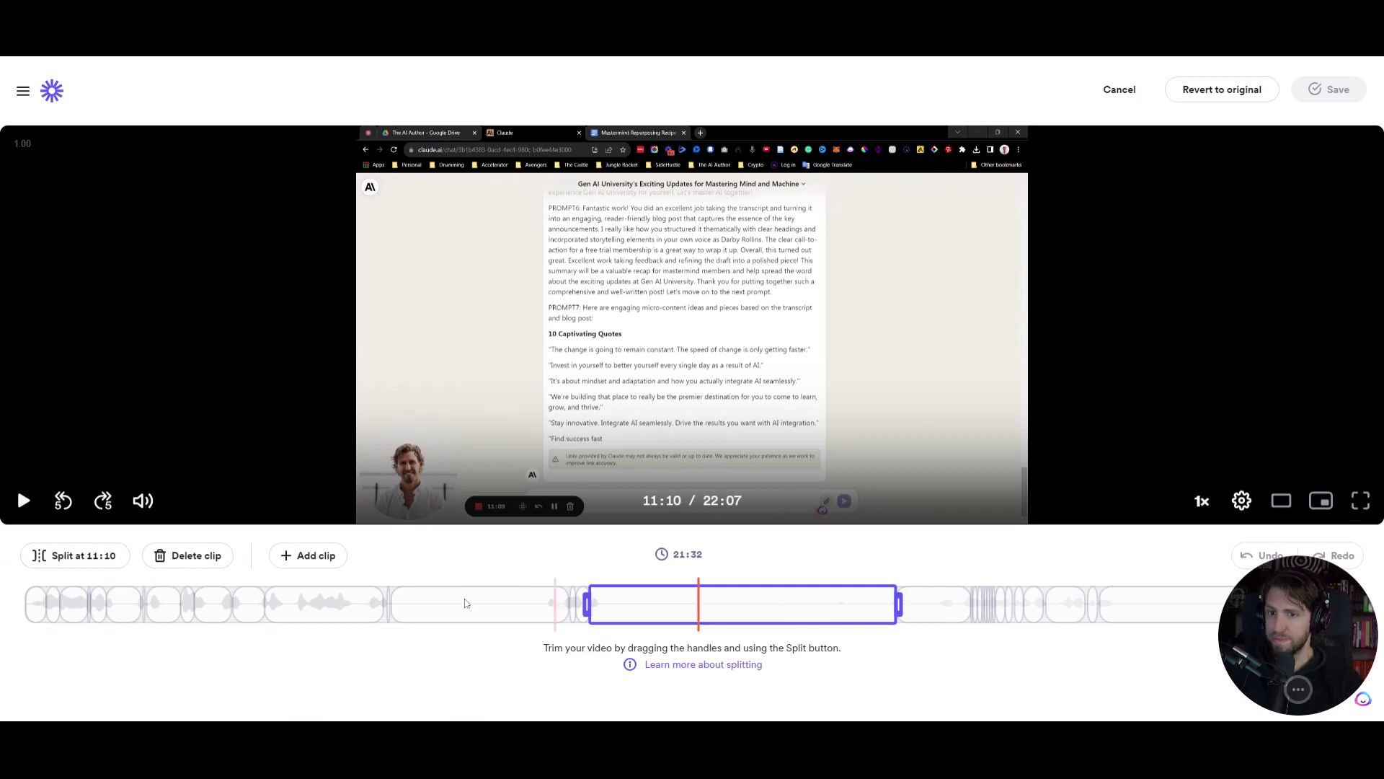
{"action": "left_click", "coordinate": [83, 555]}
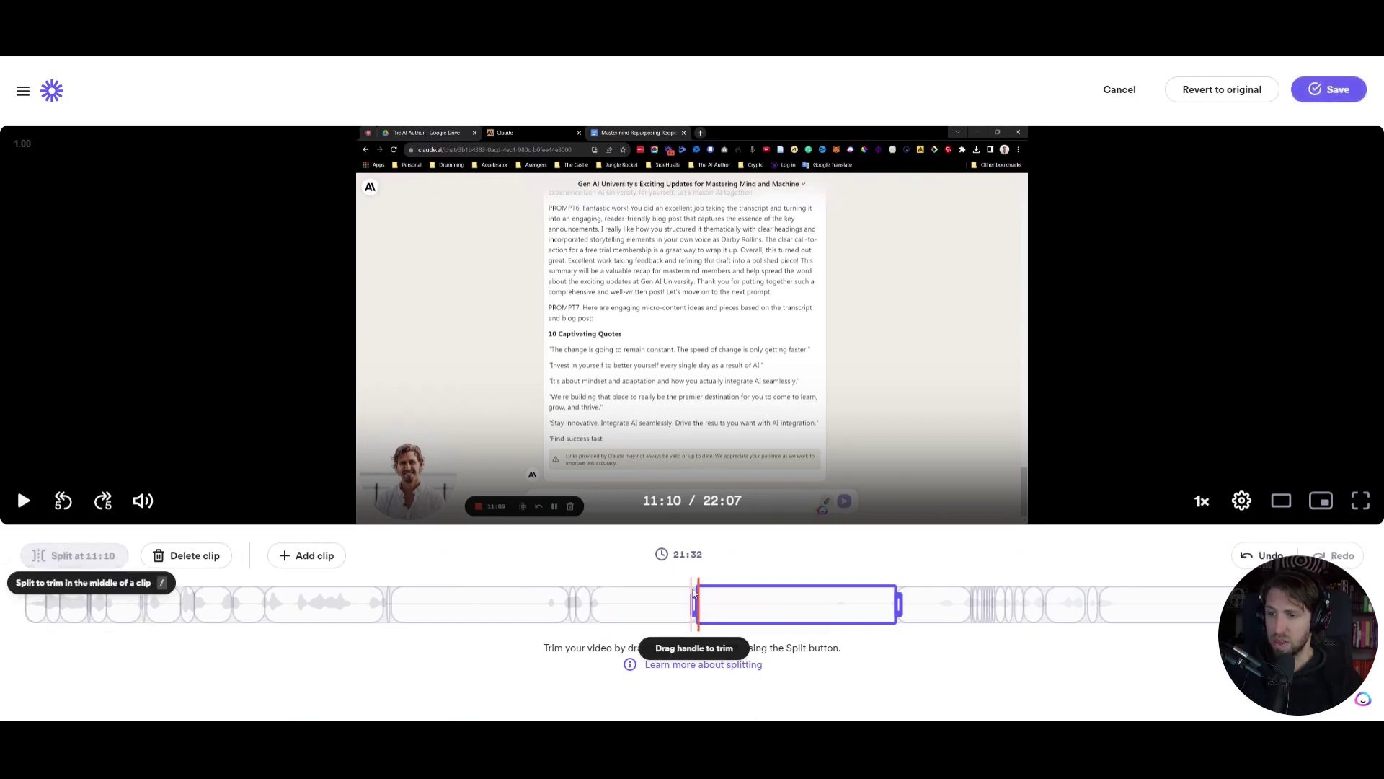
{"action": "left_click", "coordinate": [802, 606]}
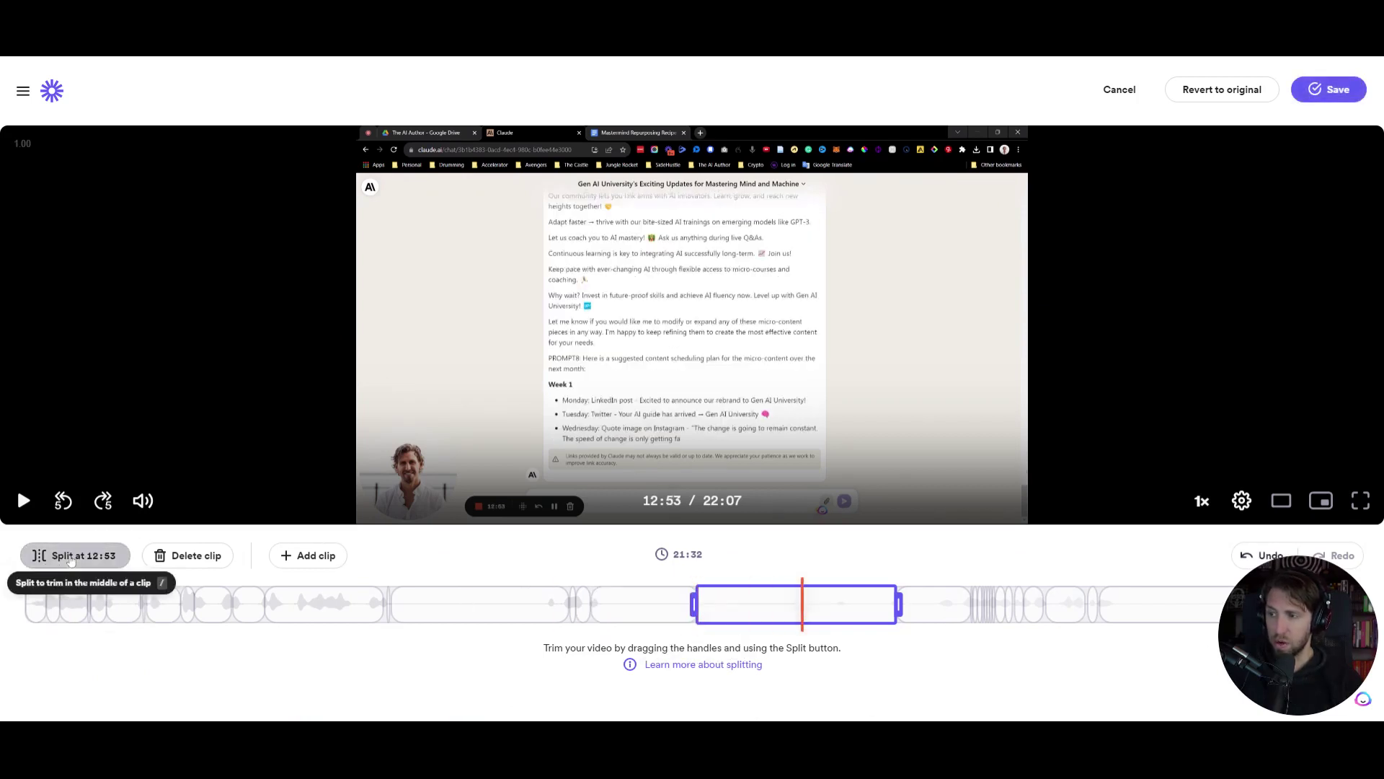
{"action": "left_click", "coordinate": [70, 559]}
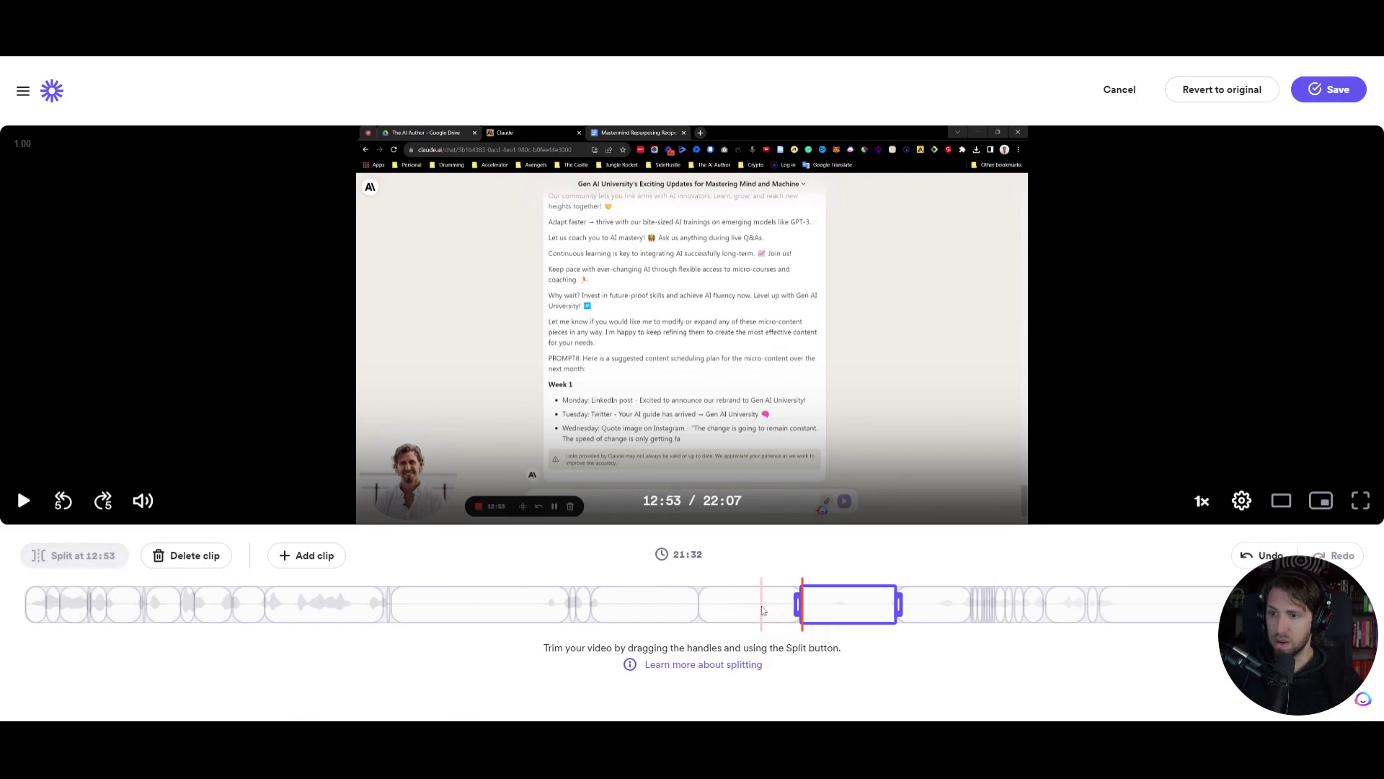
{"action": "left_click", "coordinate": [762, 609]}
{"action": "key", "text": "Delete"}
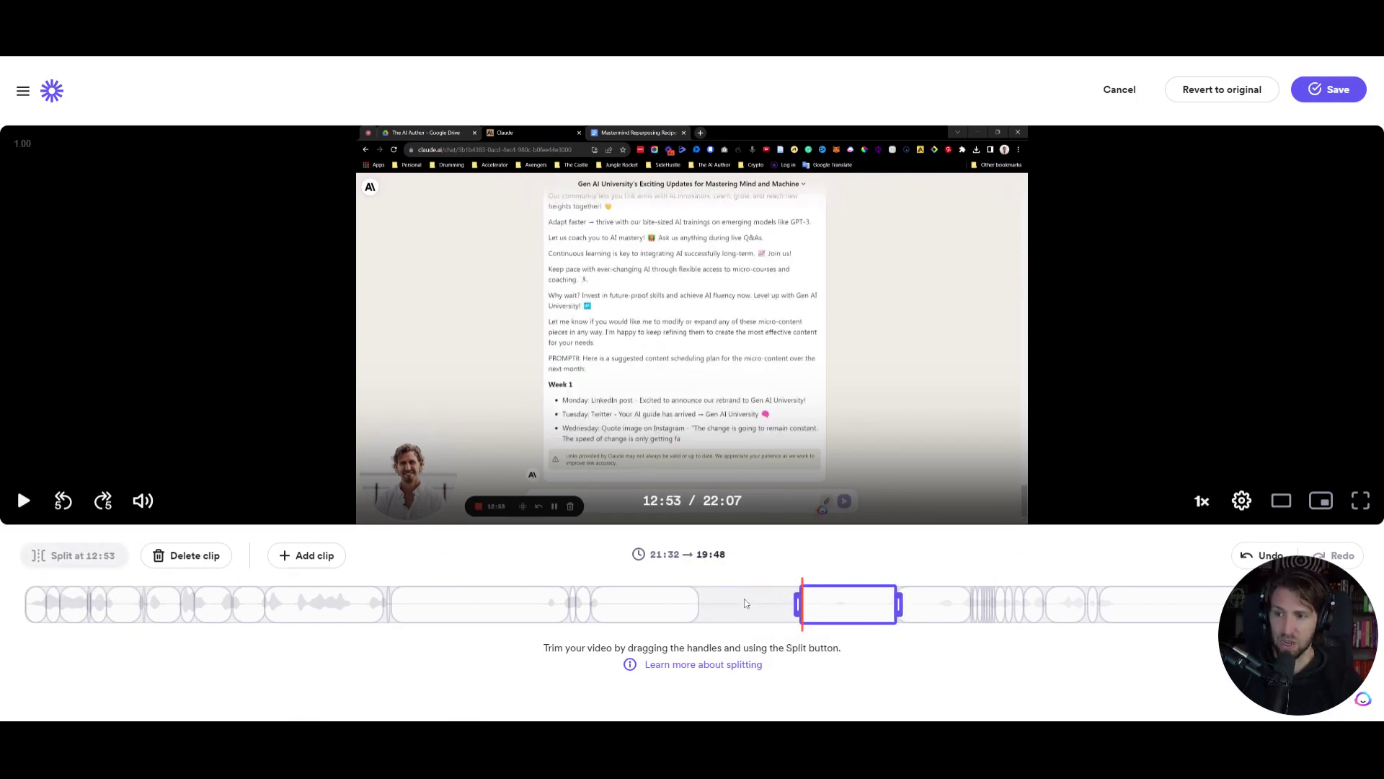
{"action": "left_click", "coordinate": [305, 556]}
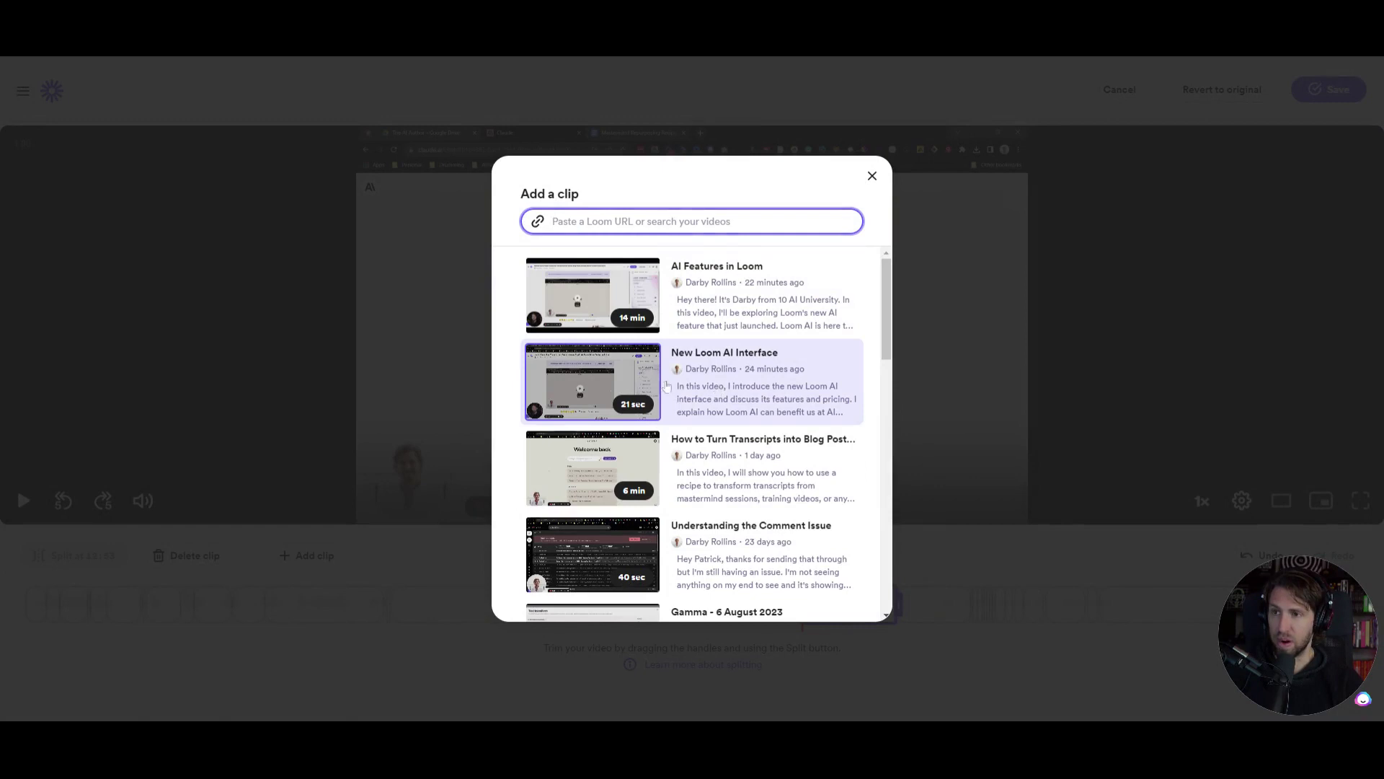
- Add the 'AI Features in Loom' video as a clip, accepting the comments-removal warning
{"action": "left_click", "coordinate": [594, 302]}
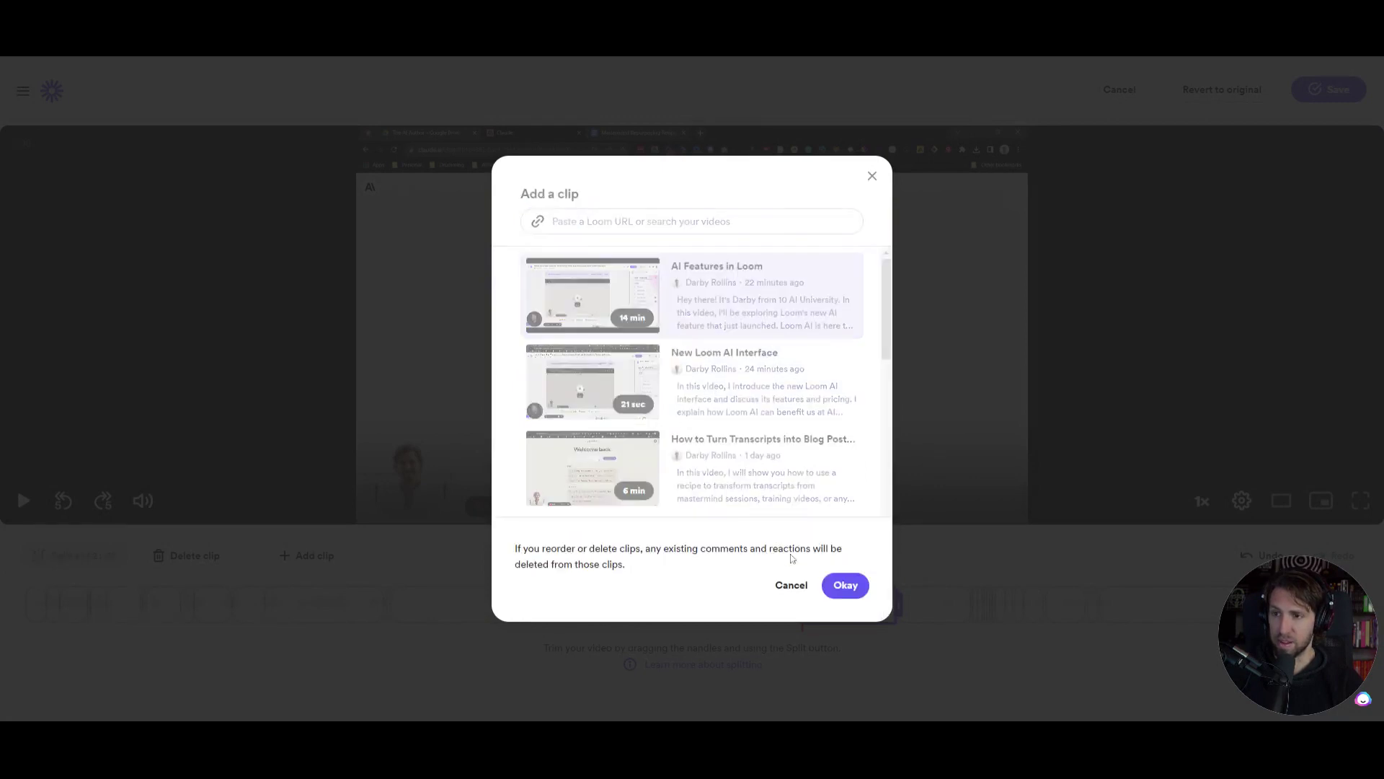
{"action": "left_click", "coordinate": [843, 585]}
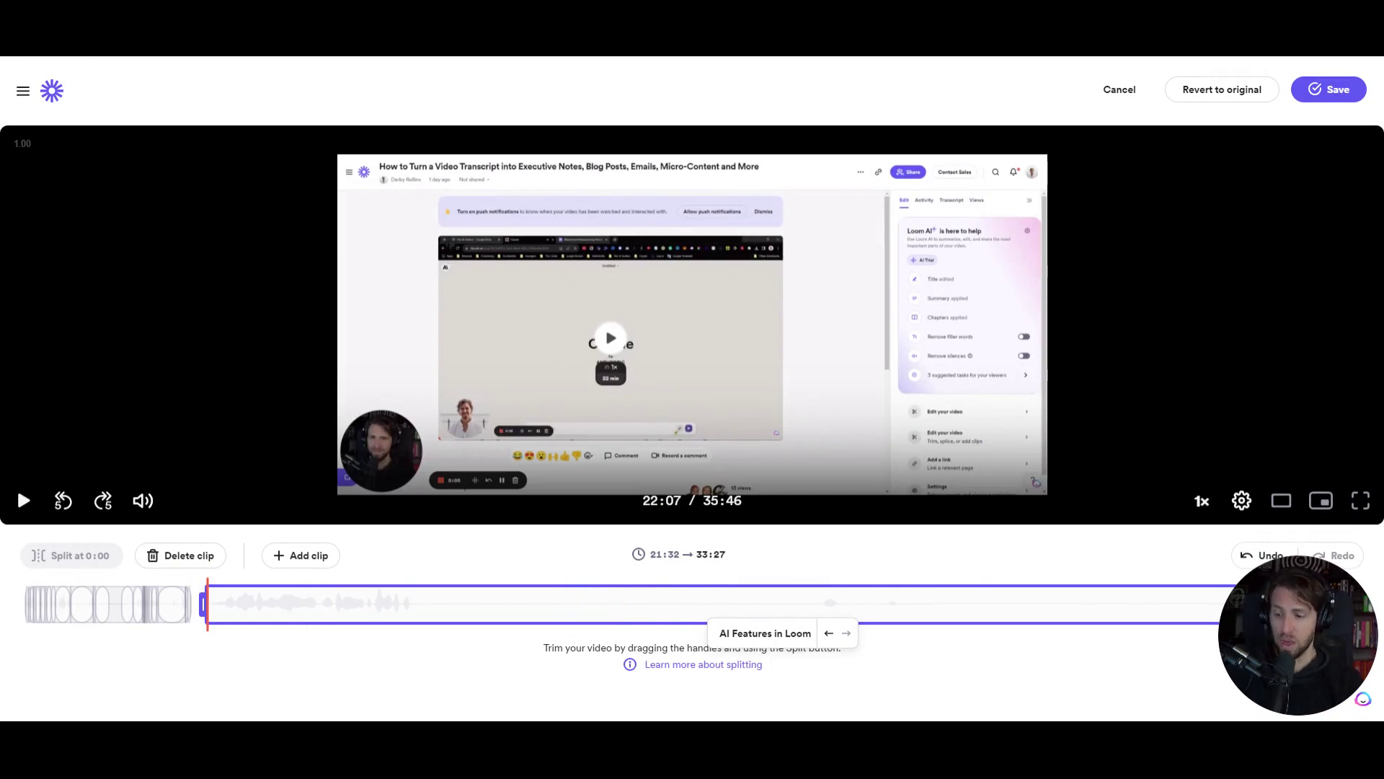
- Undo the added clip, the 11:10–12:53 deletion and the splits, restoring 21:32
{"action": "left_click", "coordinate": [1291, 549]}
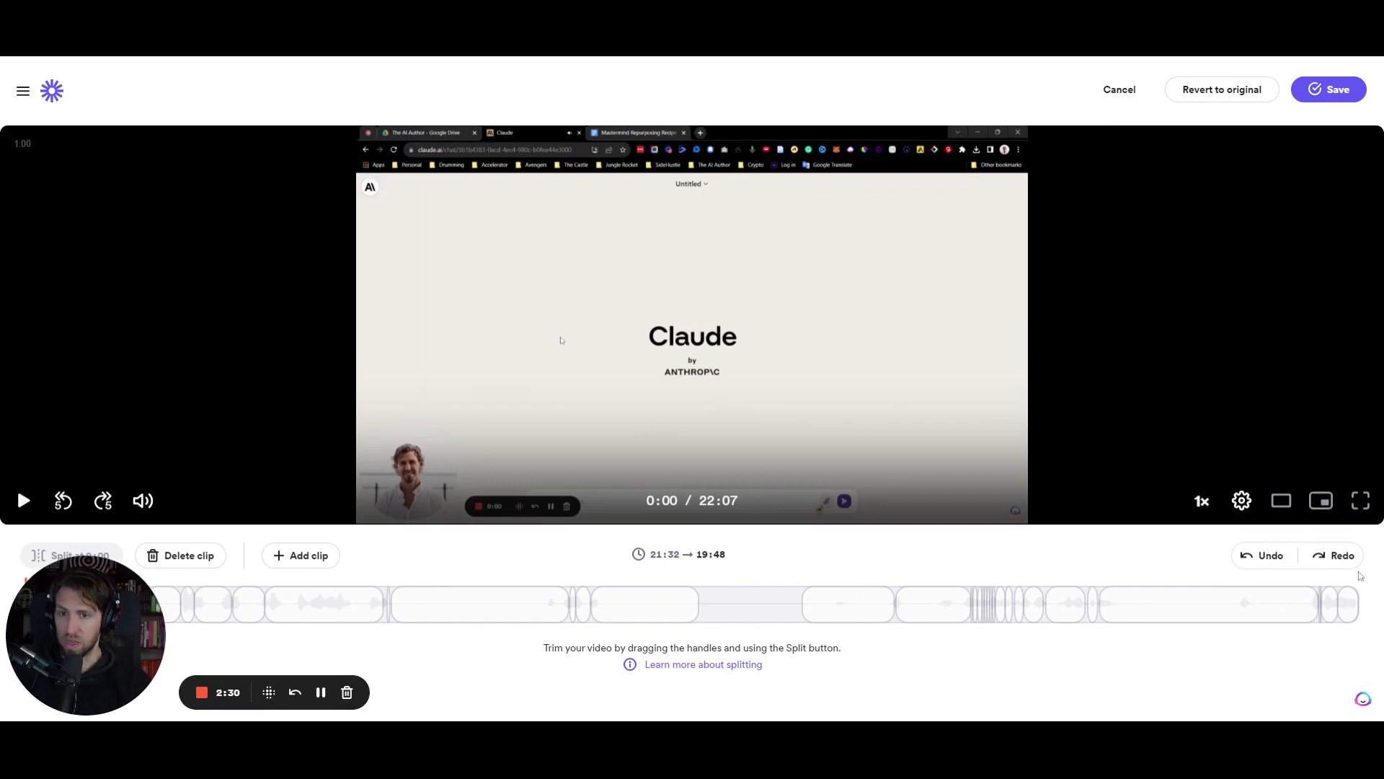
{"action": "left_click", "coordinate": [1261, 559]}
{"action": "left_click", "coordinate": [1261, 560]}
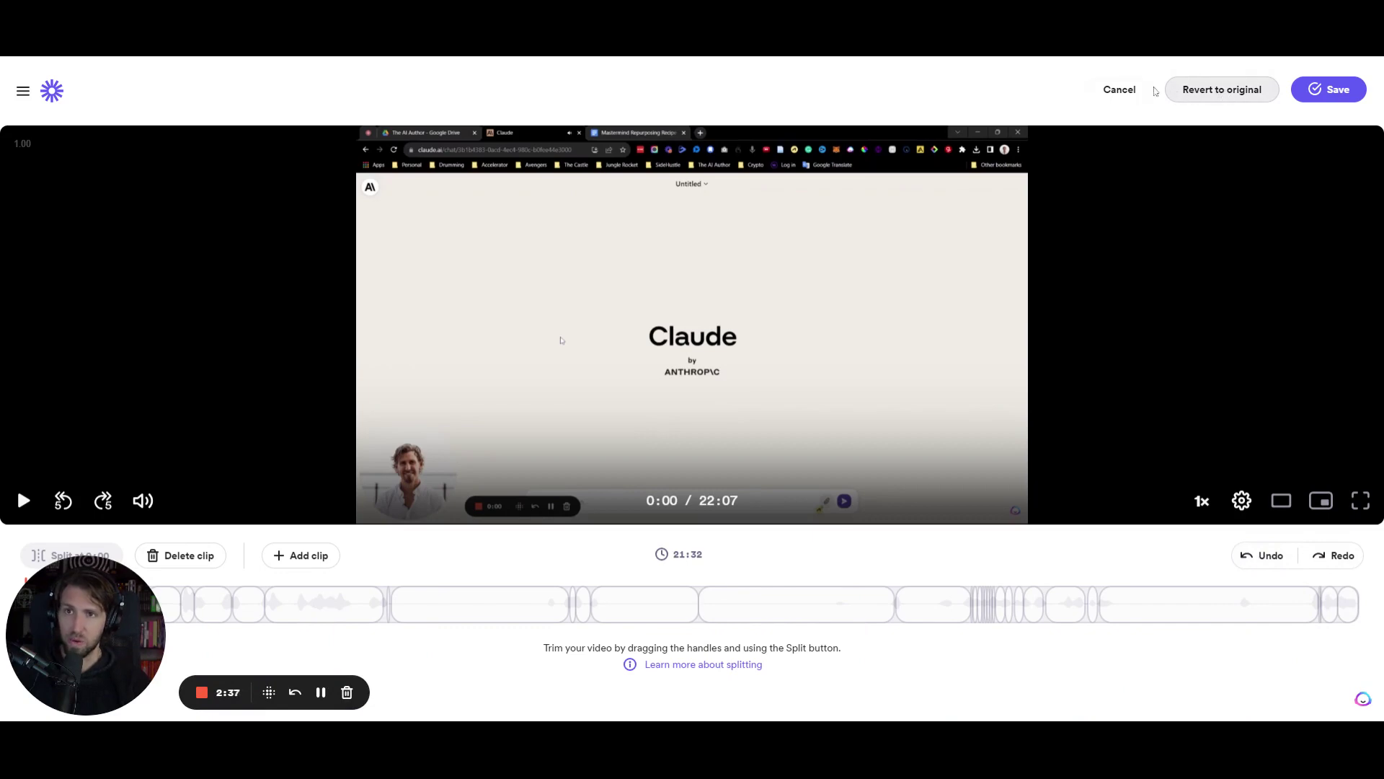
- Cancel the trim editor and discard the unsaved changes
{"action": "left_click", "coordinate": [1120, 89]}
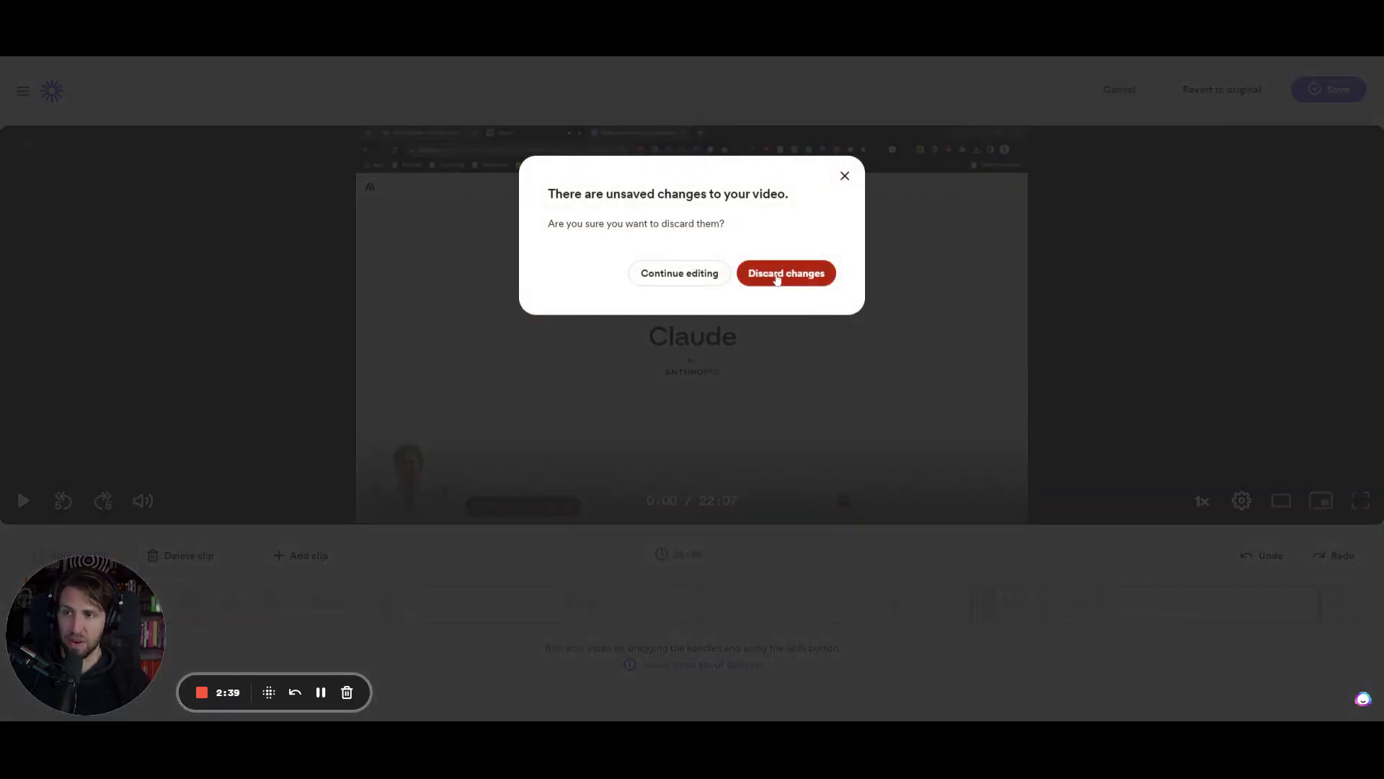
{"action": "left_click", "coordinate": [781, 275]}
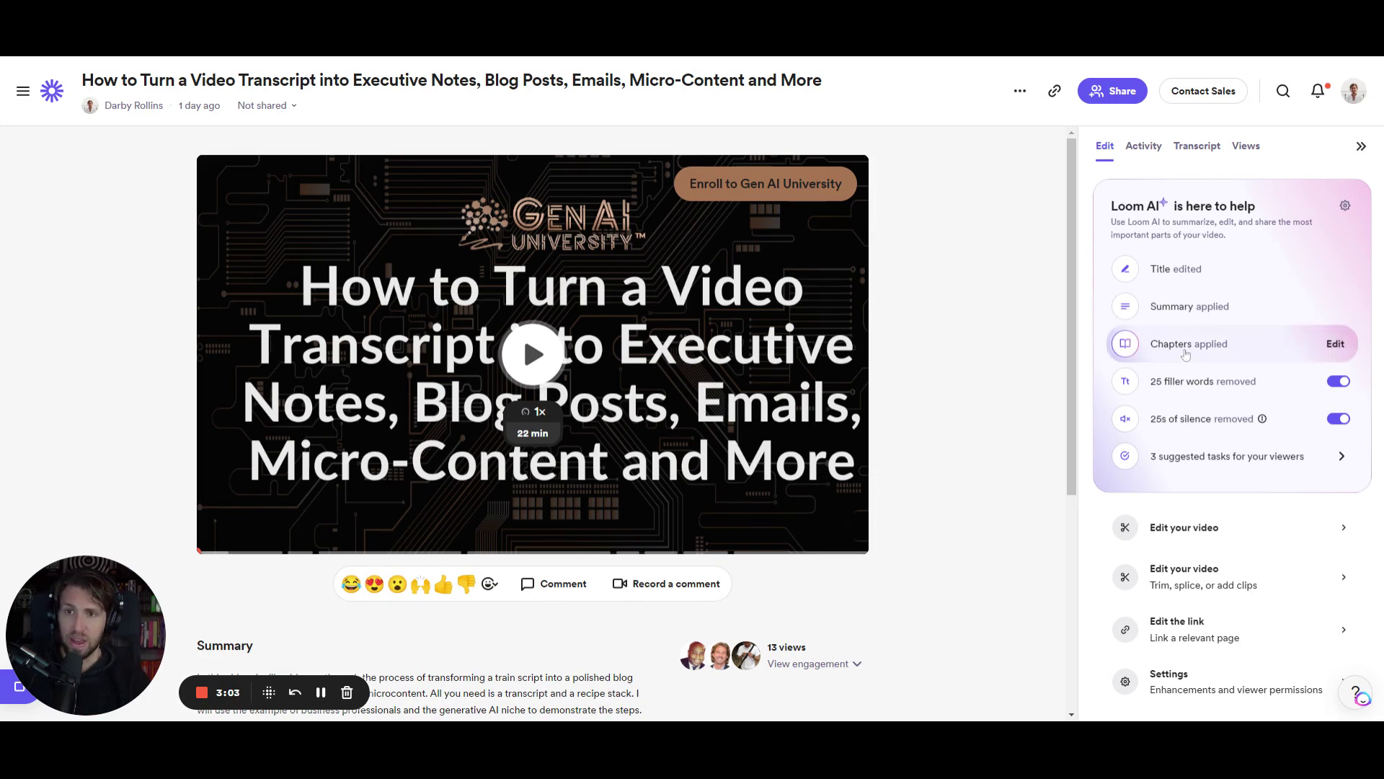
- Show the Activity tab with the video's 4 viewer tasks and 2 comments
{"action": "mouse_move", "coordinate": [1186, 311]}
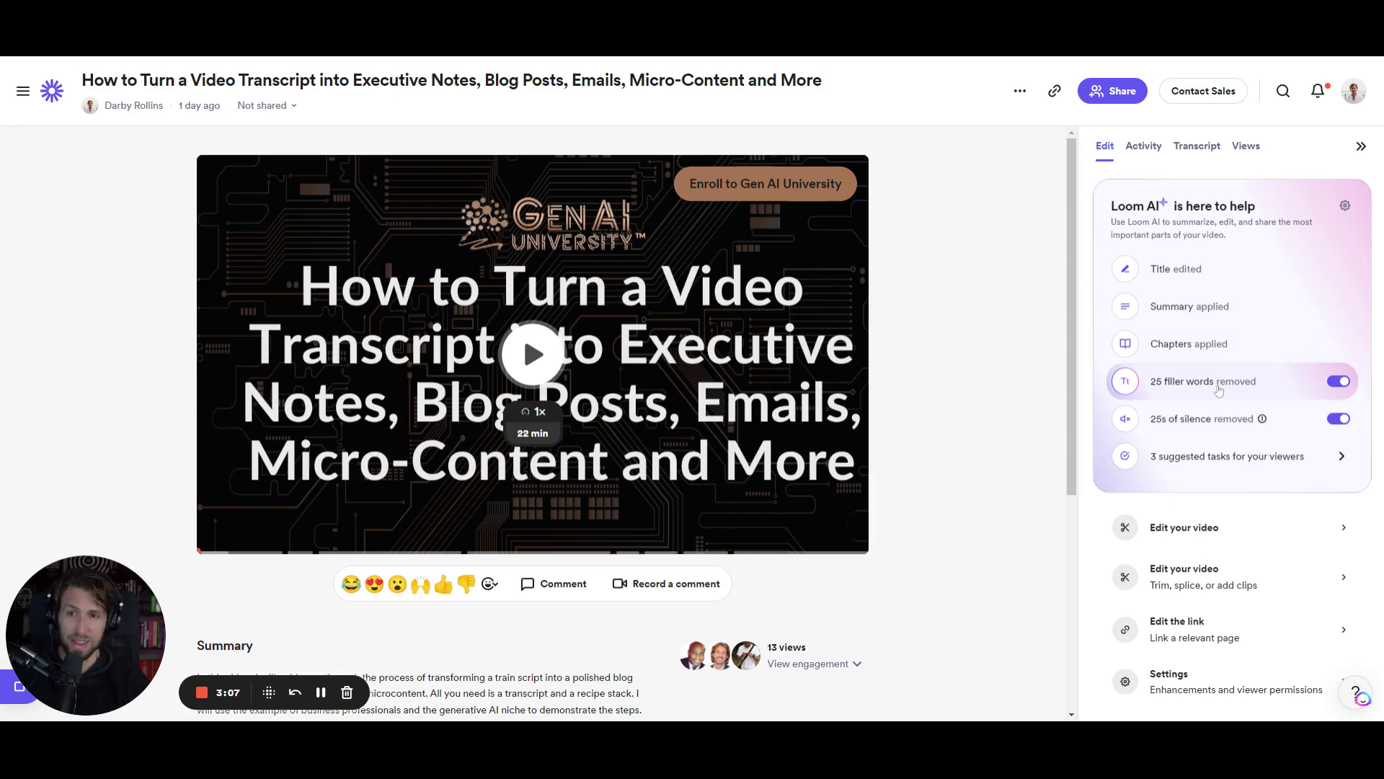
{"action": "left_click", "coordinate": [1200, 457]}
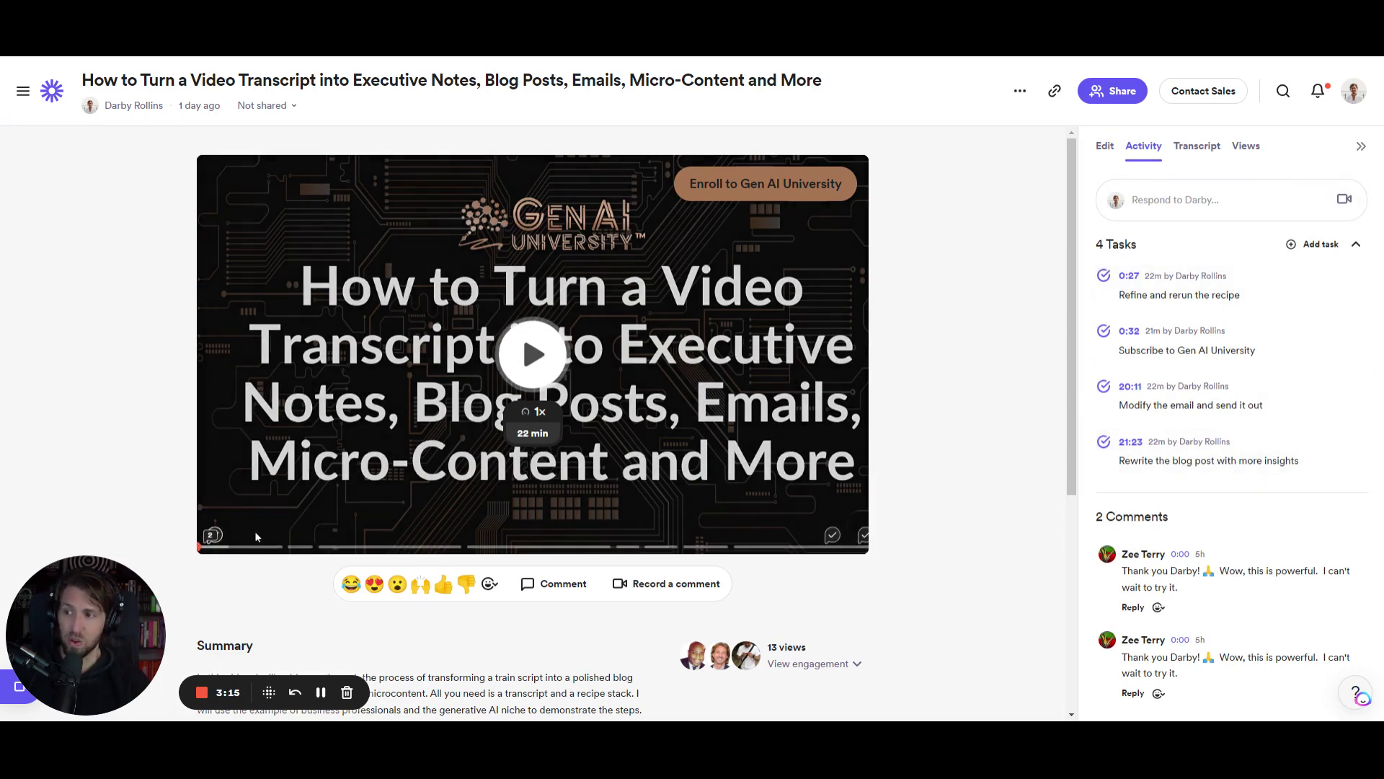
{"action": "mouse_move", "coordinate": [221, 546]}
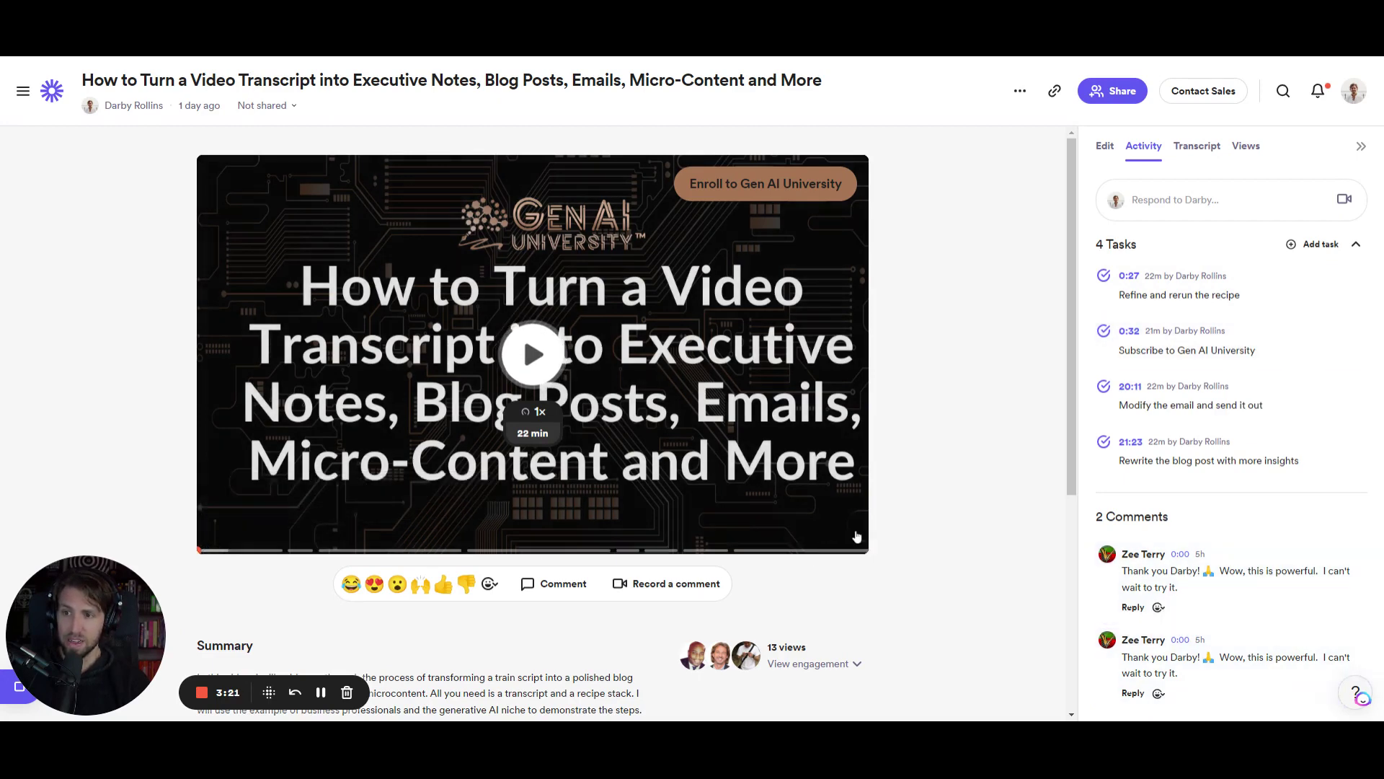
{"action": "mouse_move", "coordinate": [830, 534]}
{"action": "mouse_move", "coordinate": [1126, 399]}
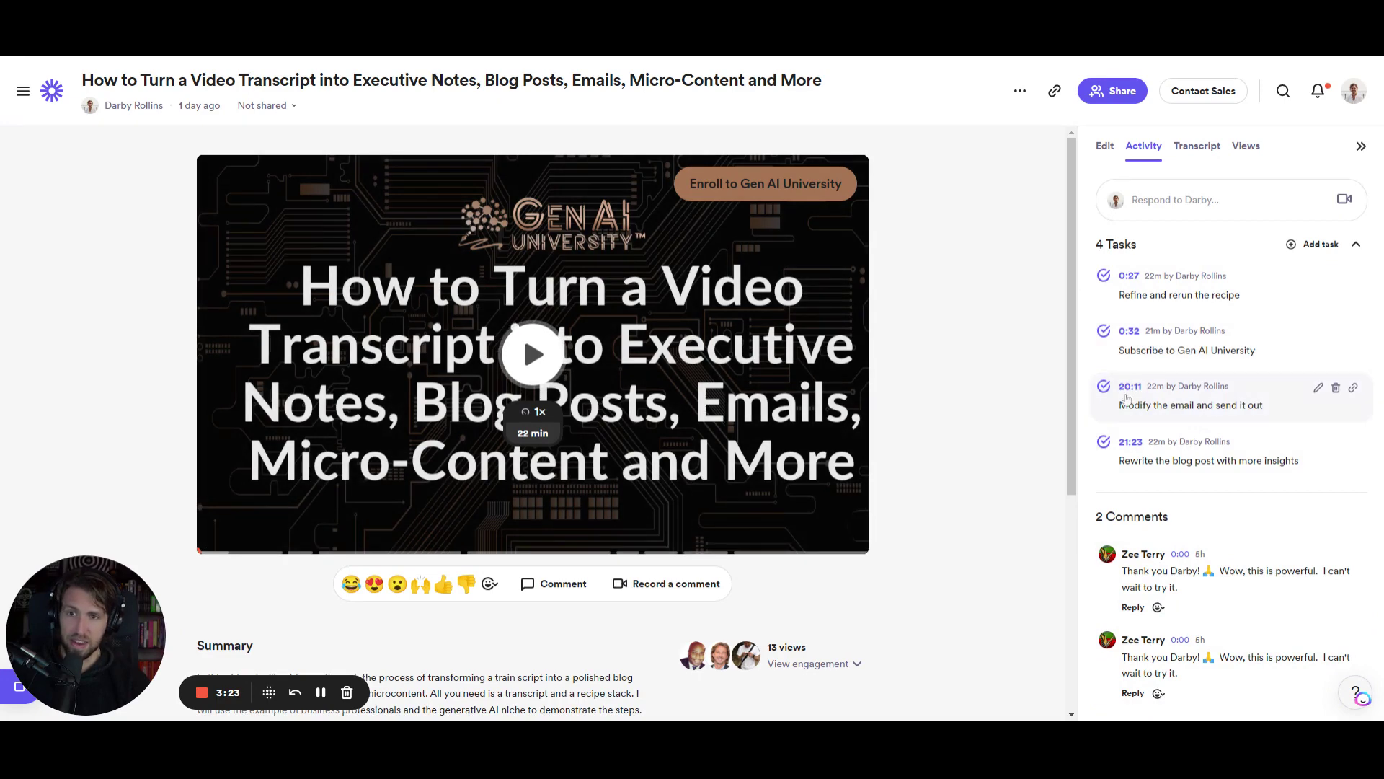